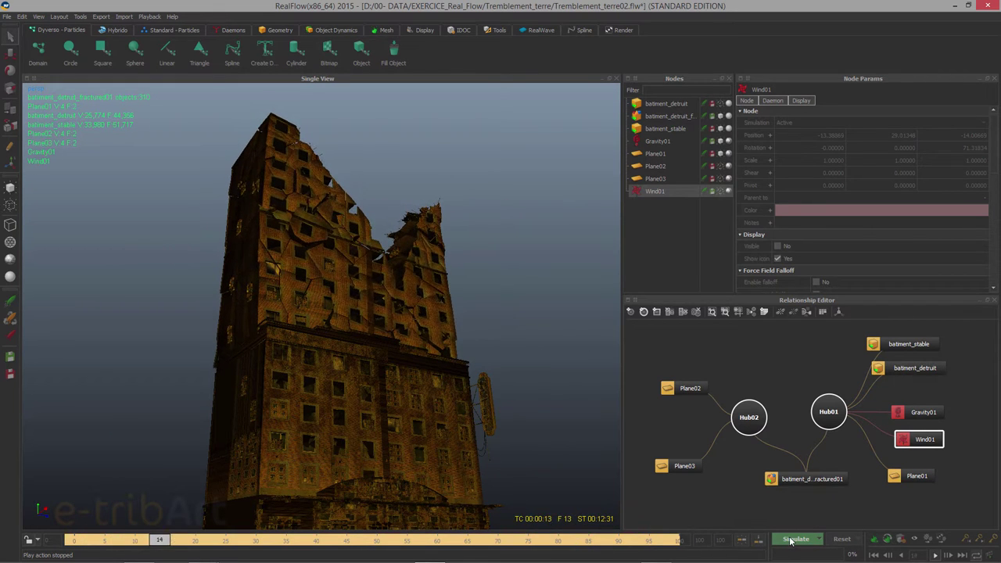
Step: Review the simulated building collapse around frame 37 and show the Object Dynamics fracture tools
left_click(947, 554)
left_click_drag(410, 542, 304, 528)
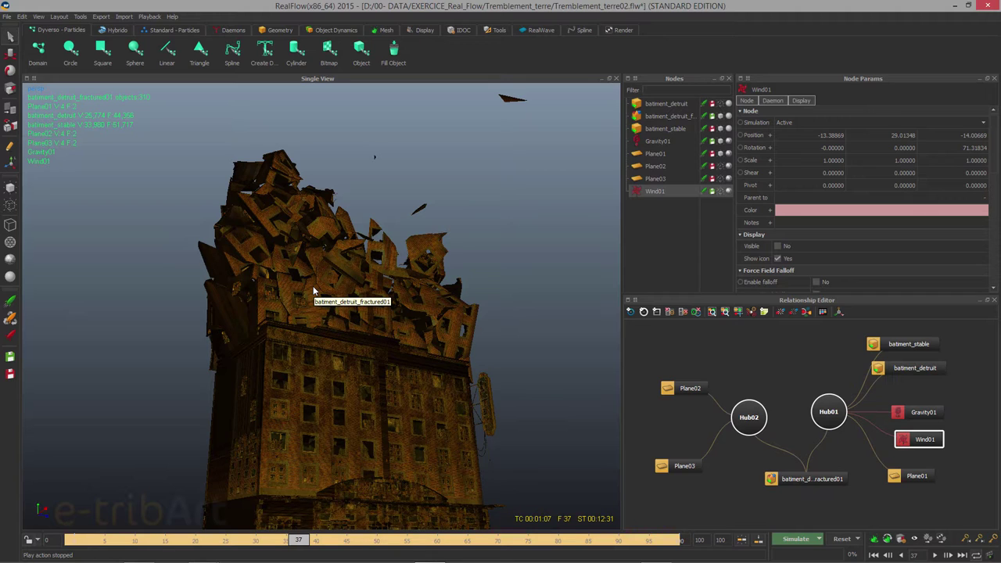
left_click(337, 30)
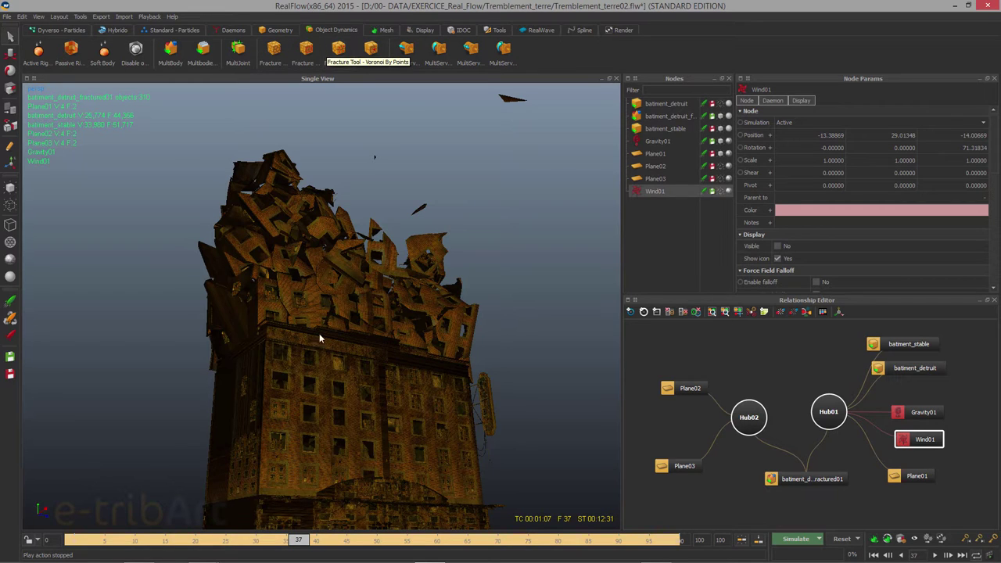
Step: Scrub the collapse simulation back to frame 0 and forward to frame 10 to examine how the facade breaks apart
left_click_drag(297, 542, 187, 539)
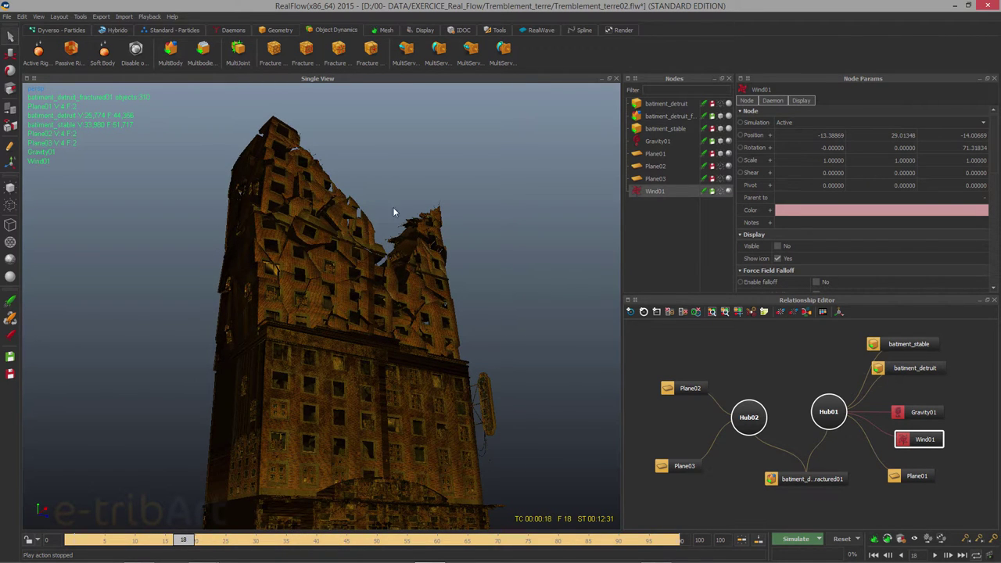
left_click_drag(185, 541, 81, 516)
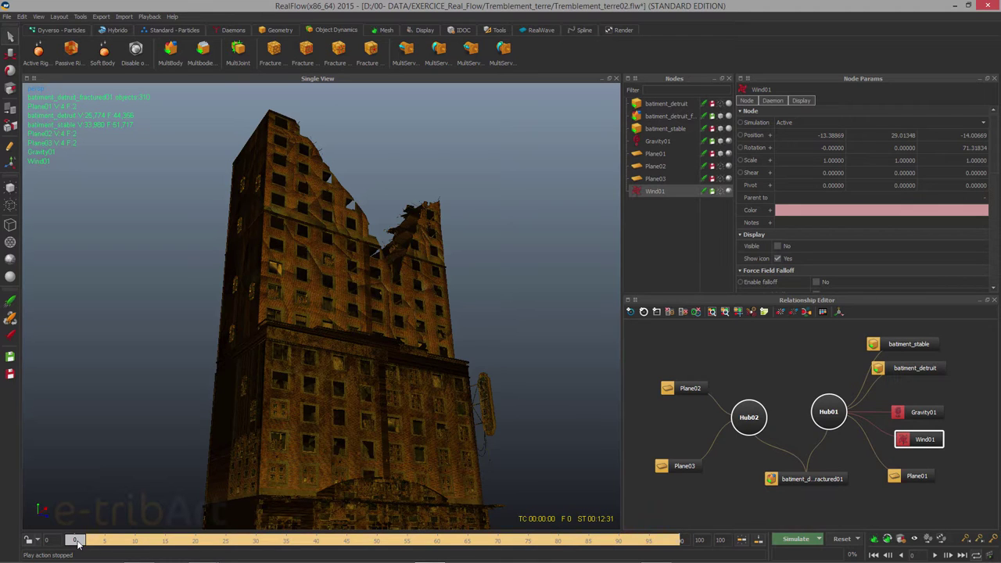
left_click_drag(81, 545, 138, 545)
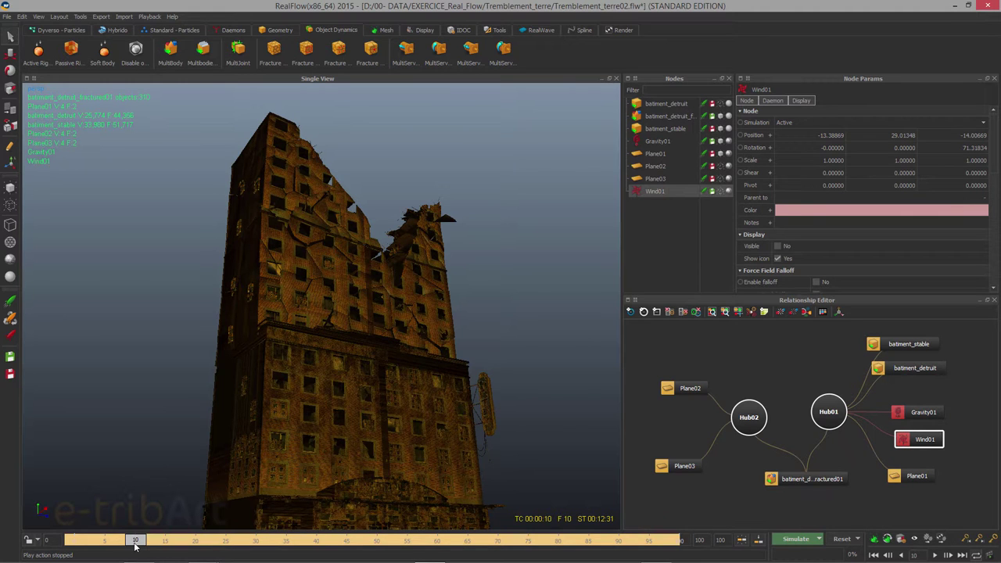
mouse_move(135, 546)
left_mouse_down()
mouse_move(253, 539)
mouse_move(68, 554)
left_mouse_up()
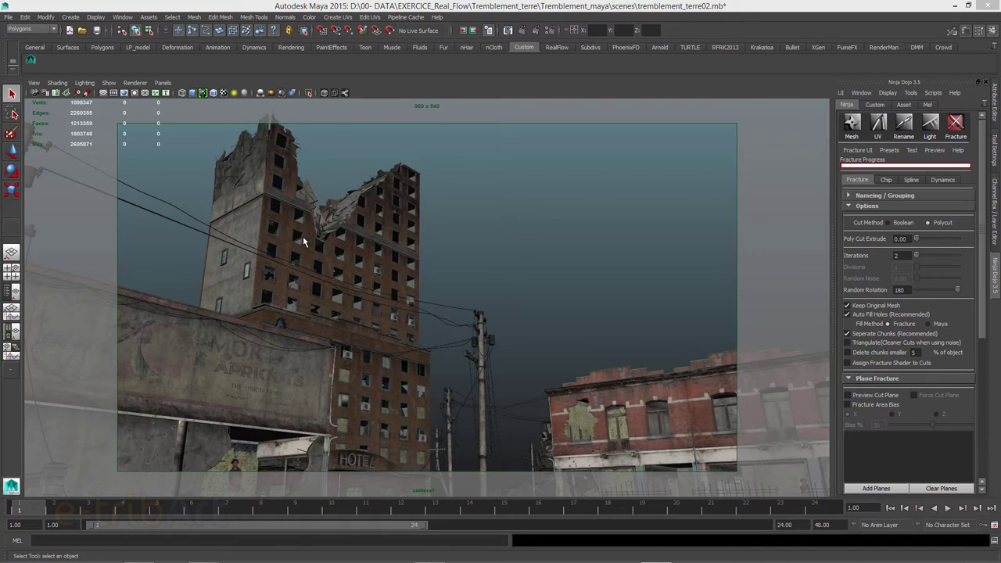
Step: In Maya, select the hotel_detruit building mesh, frame it and view its facade from the front
left_click(303, 243)
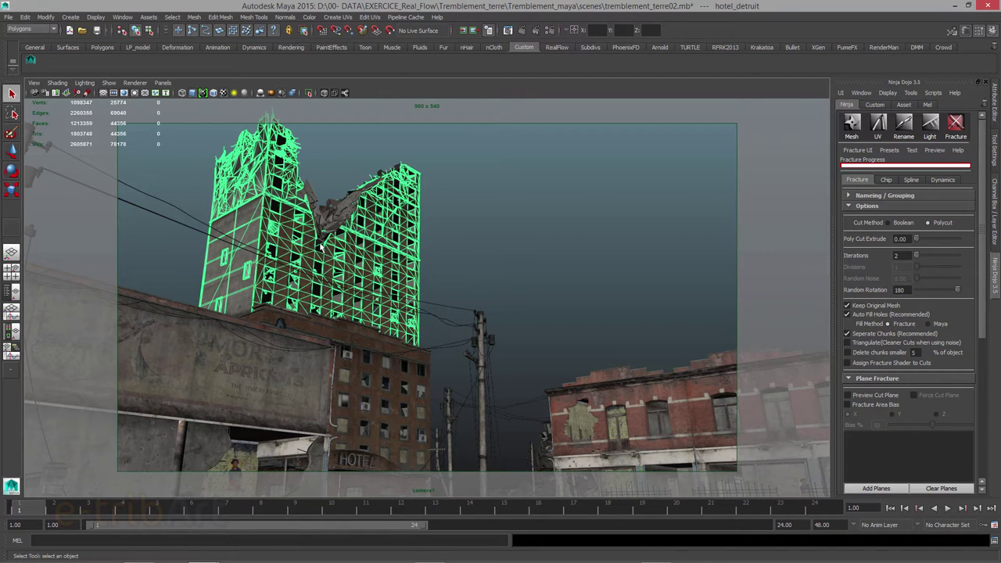
left_click(158, 82)
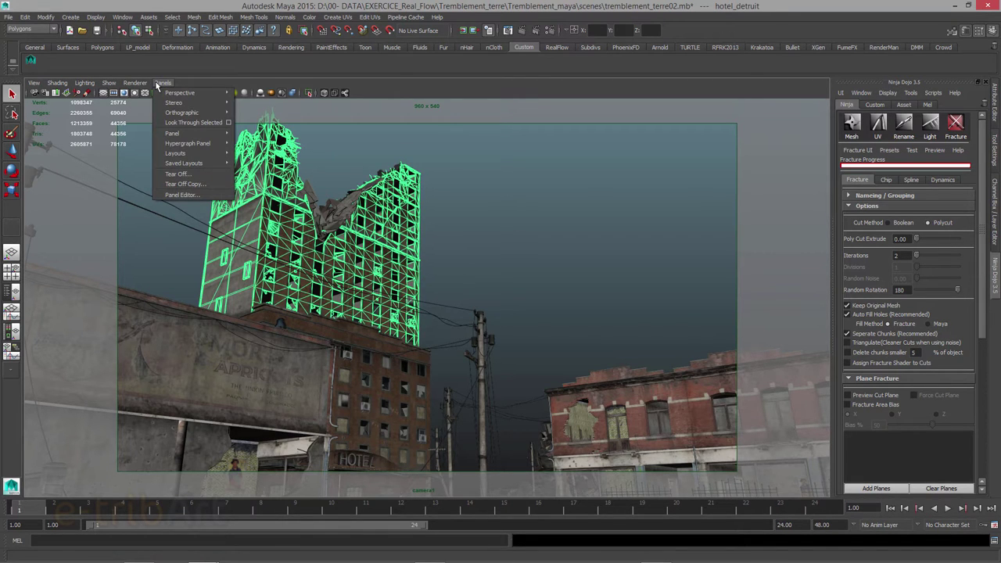
left_click(373, 93)
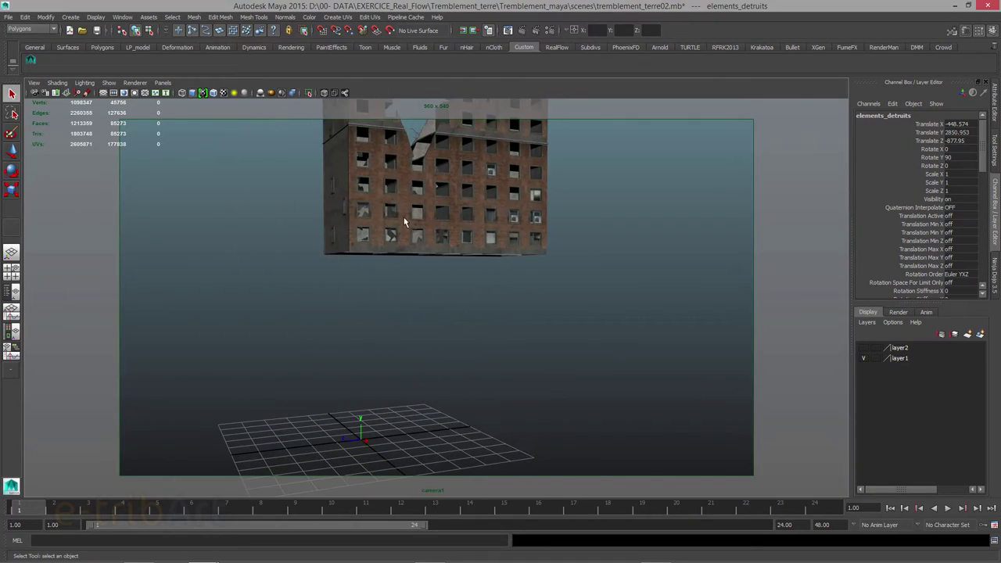
left_click(408, 242)
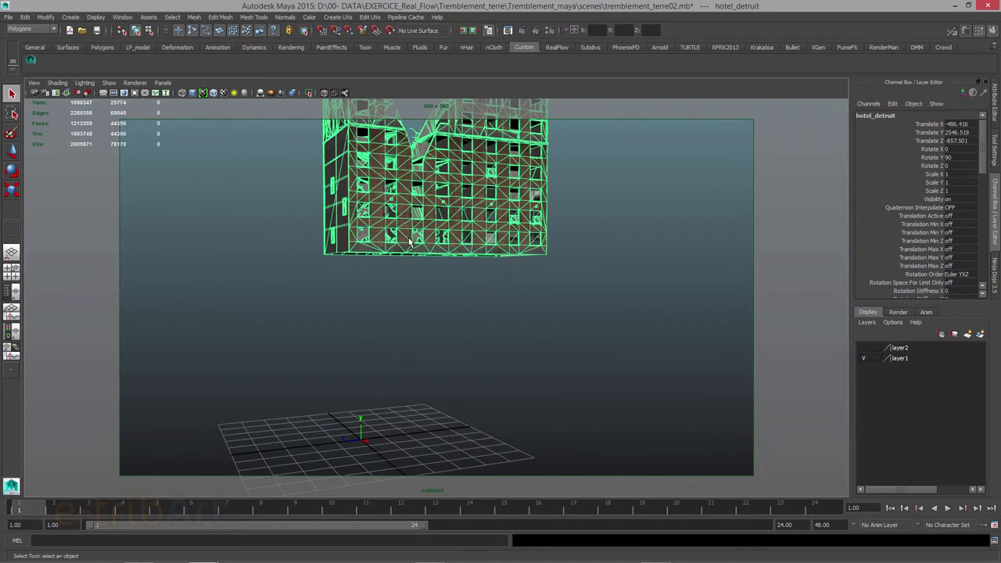
key("f")
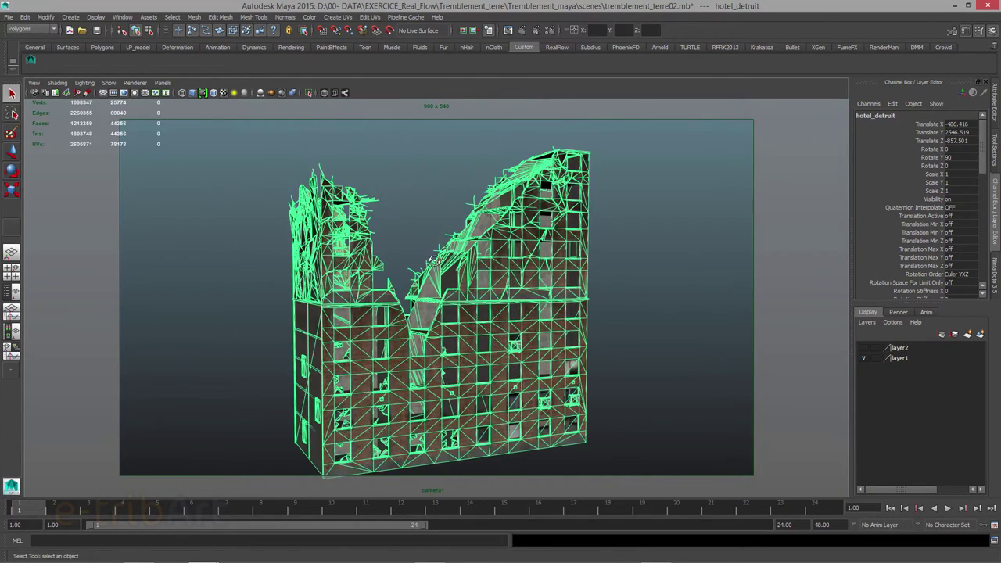
left_click_drag(434, 257, 393, 188, "alt")
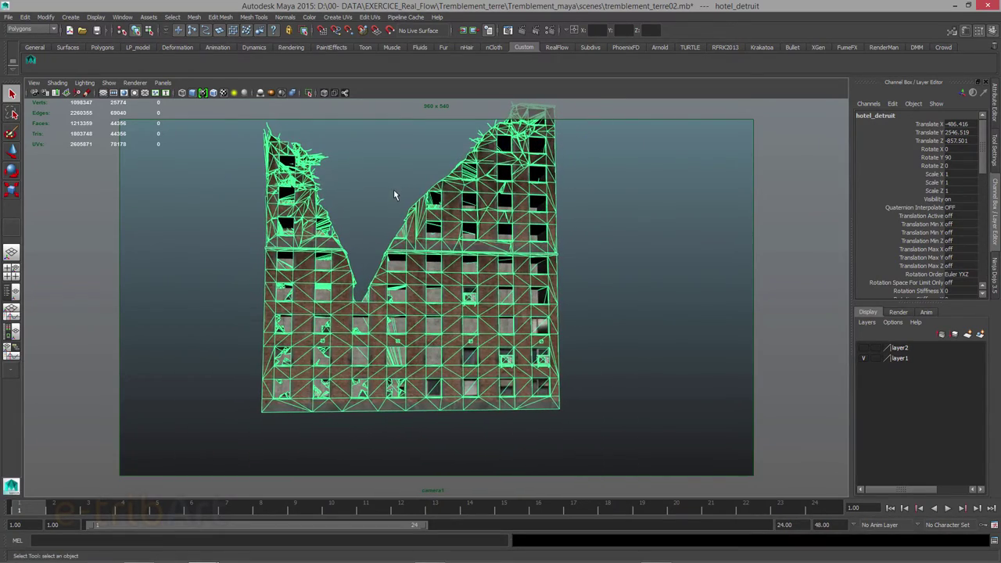
right_click_drag(394, 189, 405, 241, "alt")
left_click_drag(405, 241, 372, 297, "alt")
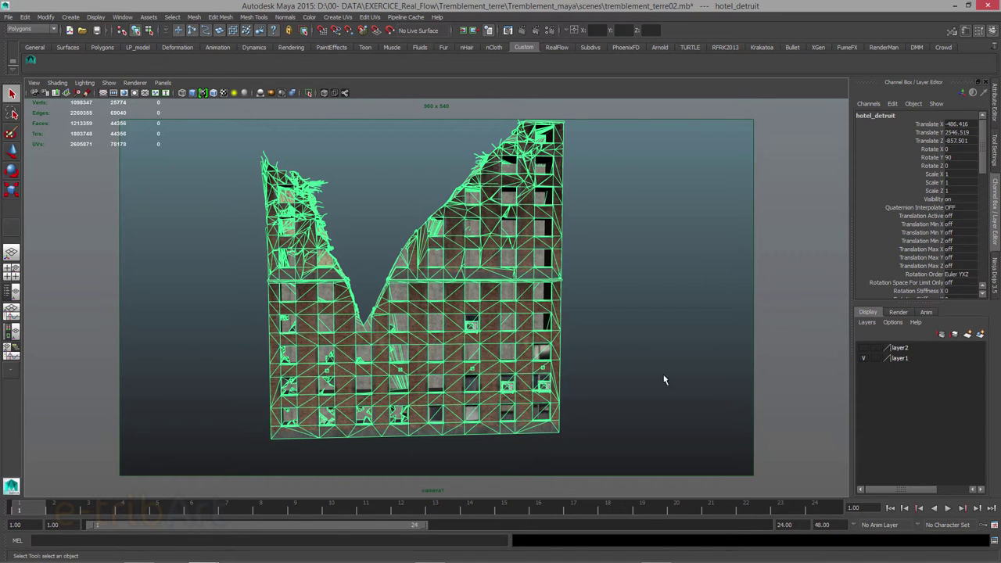
Step: Open the Ninja Dojo fracture tool and bring up its Plane Fracture settings for the selected building
left_click(995, 277)
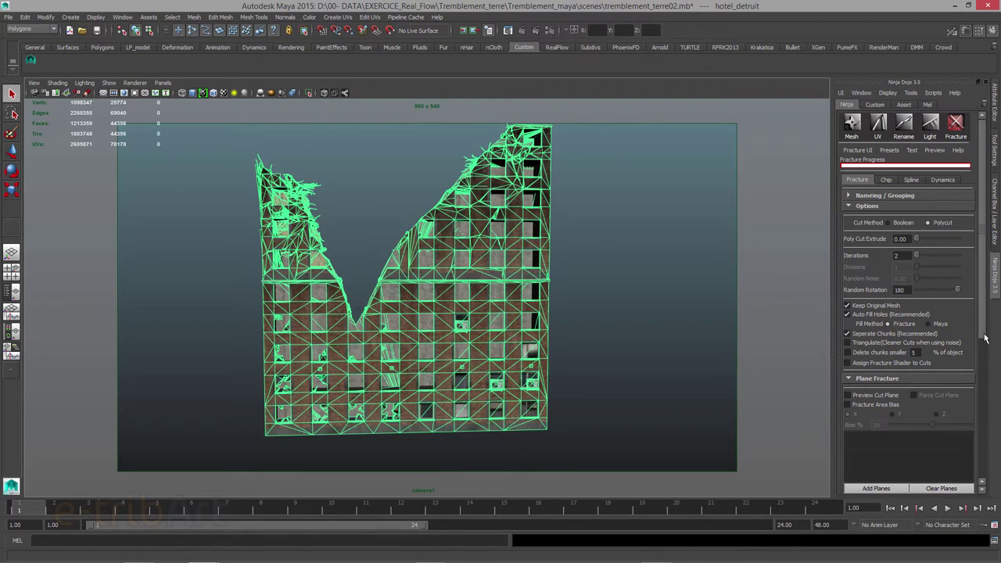
left_click_drag(986, 338, 992, 365)
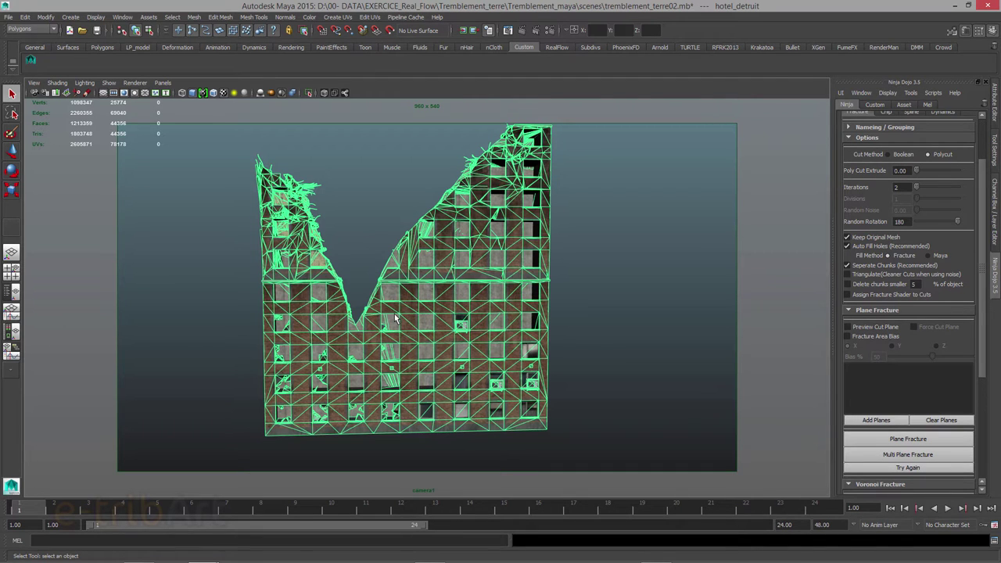
mouse_move(364, 324)
left_mouse_down("alt")
mouse_move(374, 338)
mouse_move(368, 320)
left_mouse_up("alt")
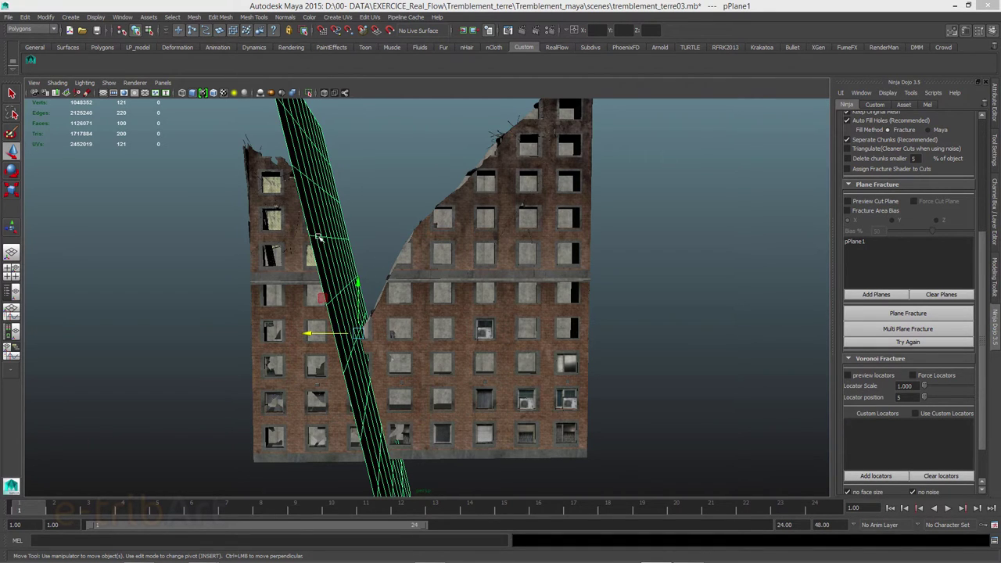
Step: Add pPlane1, the slanted plane crossing the V-shaped gap, as a cutting plane for Plane Fracture
left_click_drag(345, 232, 374, 235, "alt")
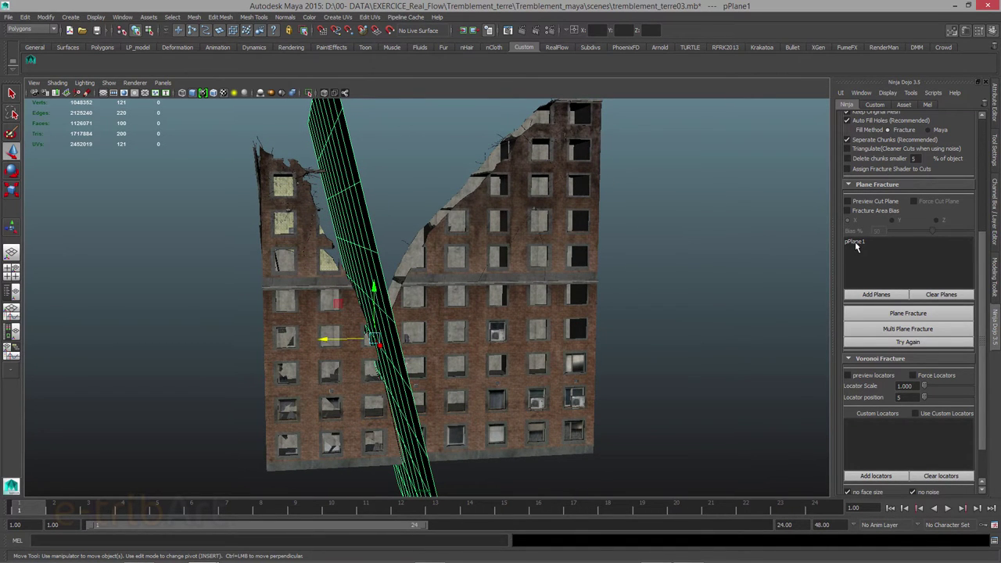
left_click(864, 295)
left_click_drag(737, 324, 726, 323, "alt")
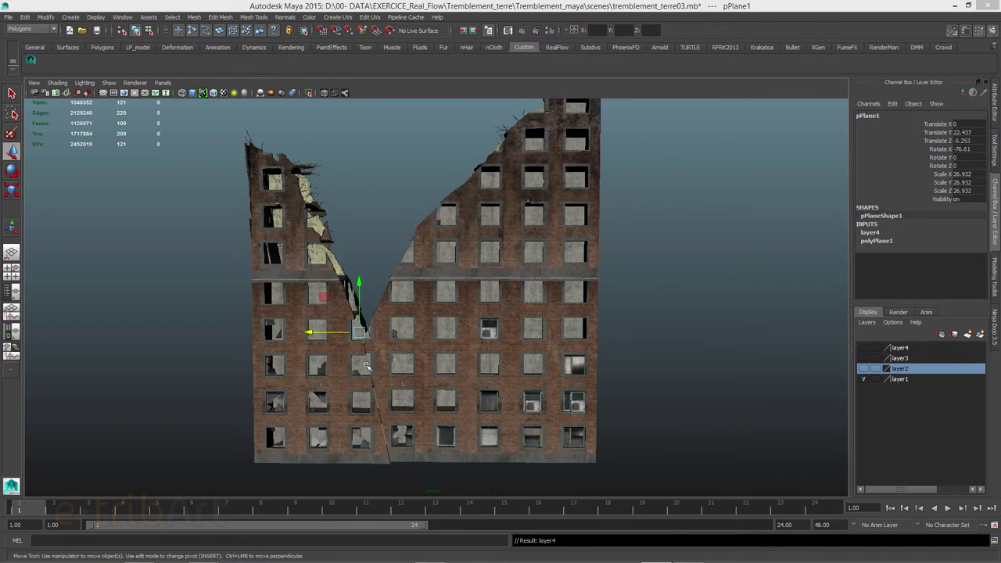
Step: Move the left piece of the split building away from the right one, to about -0.527 in Translate Z
left_click(350, 369)
mouse_move(415, 374)
left_mouse_down("alt")
mouse_move(408, 369)
mouse_move(427, 376)
left_mouse_up("alt")
left_click_drag(278, 297, 278, 295)
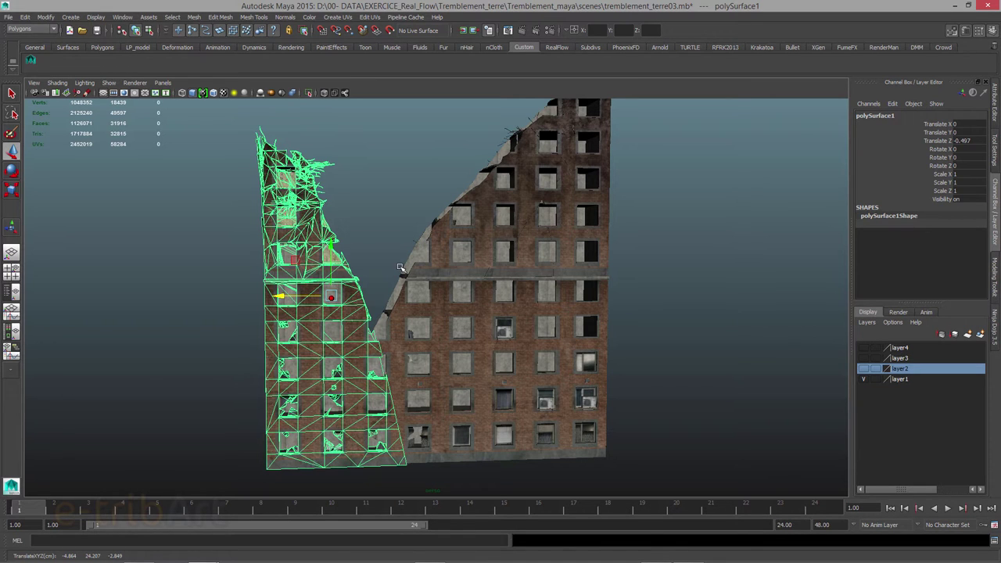
left_click_drag(406, 325, 413, 306, "alt")
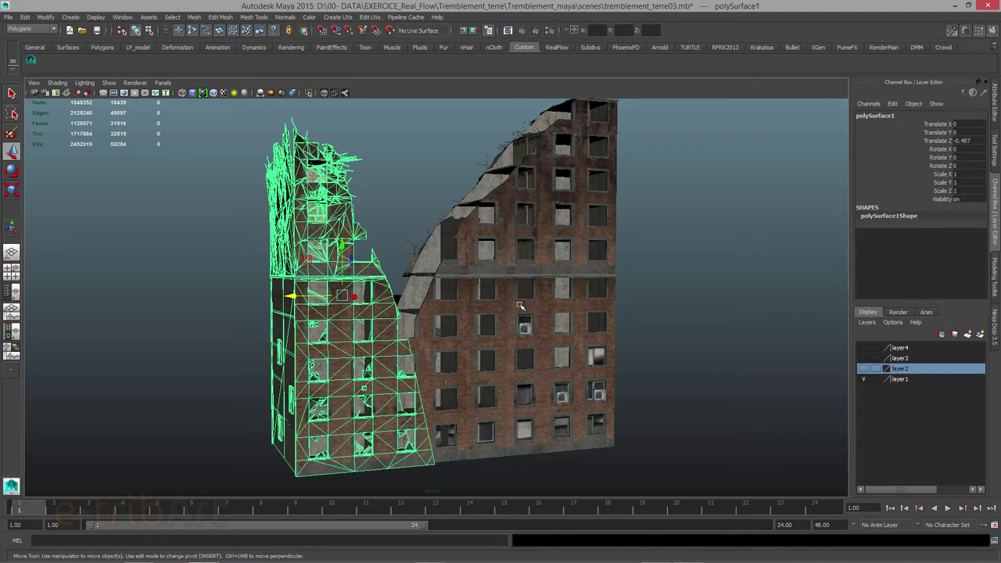
mouse_move(520, 305)
left_mouse_down("alt")
mouse_move(485, 307)
mouse_move(525, 309)
left_mouse_up("alt")
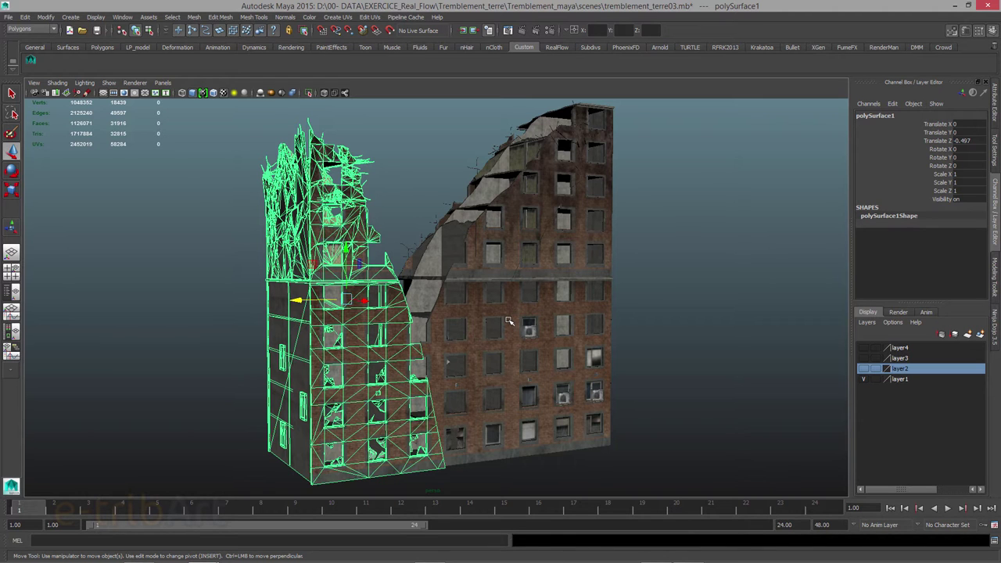
left_click_drag(508, 321, 444, 334, "alt")
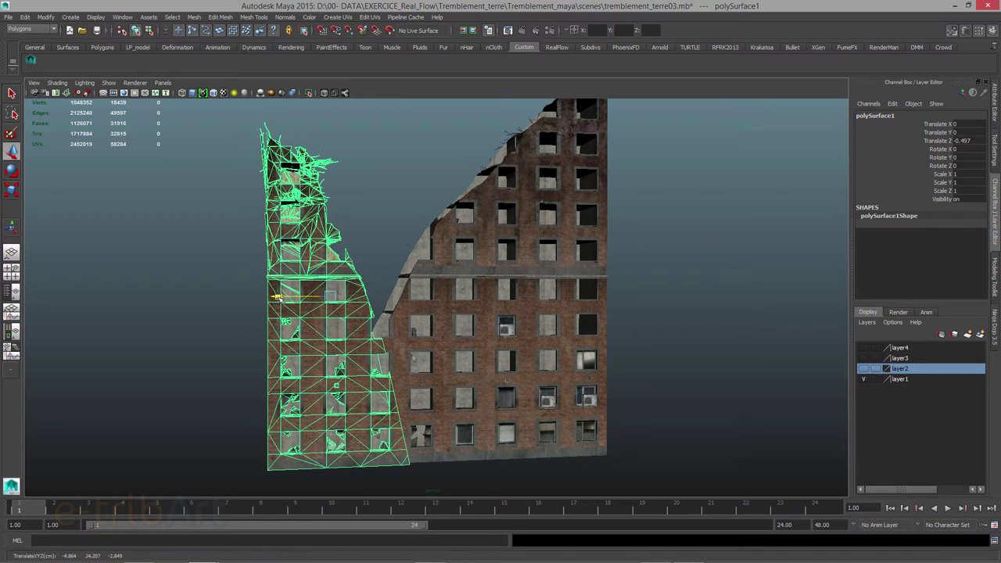
mouse_move(281, 297)
left_mouse_down()
mouse_move(266, 298)
mouse_move(279, 297)
left_mouse_up()
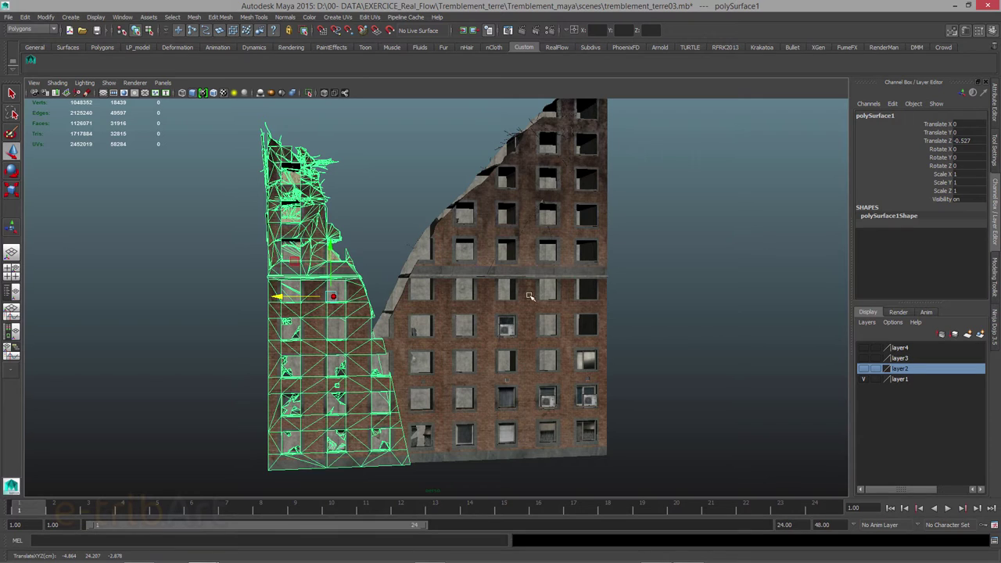
left_click(25, 16)
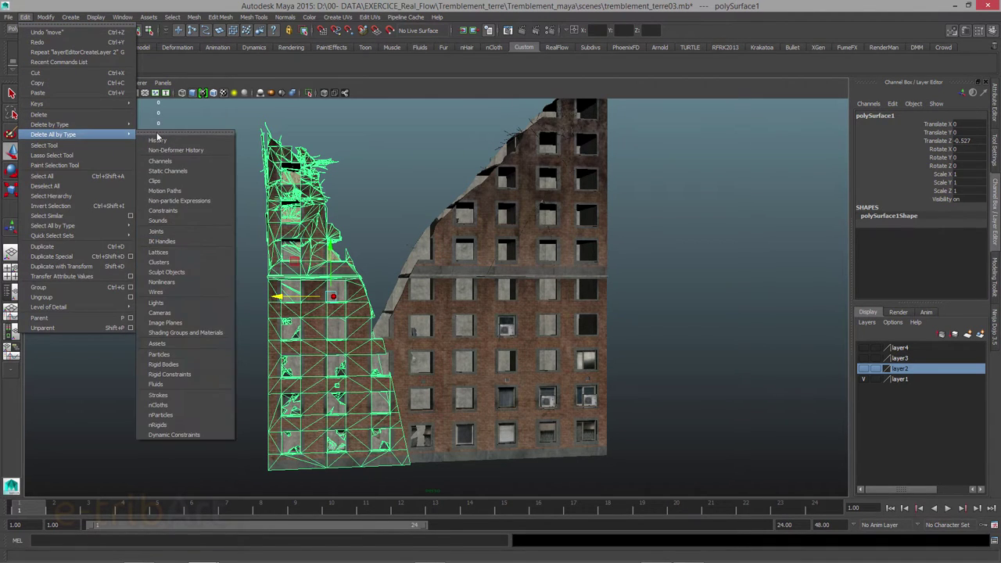
mouse_move(117, 125)
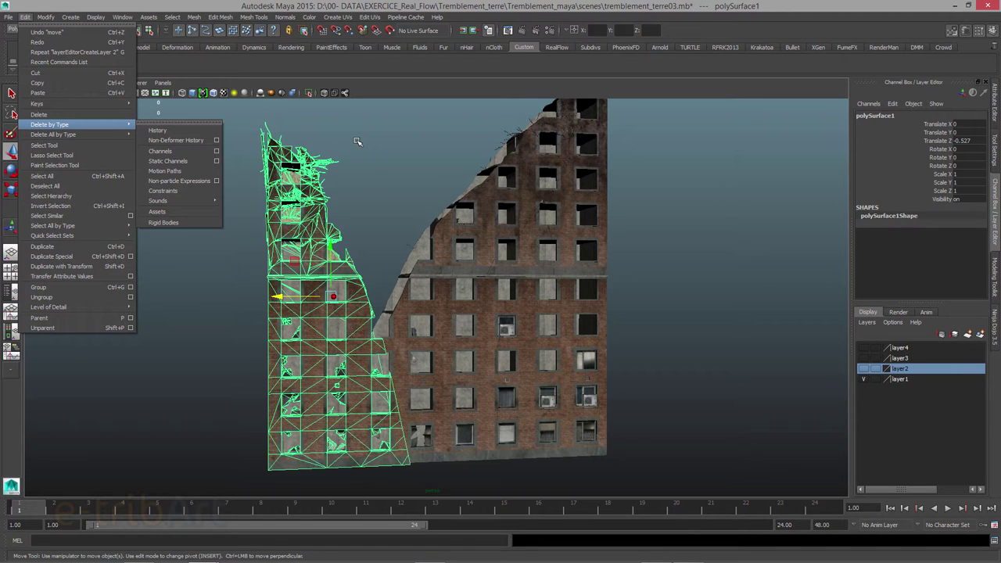
left_click(335, 173)
left_click(313, 208)
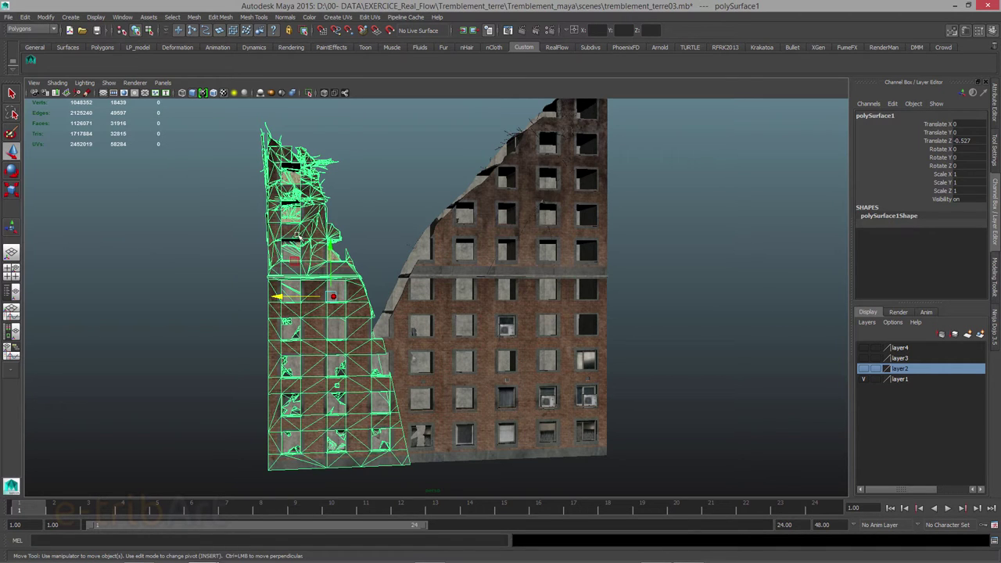
Step: Select the right and left pieces of the split building in turn to check them, and clear the selection
left_click(422, 319)
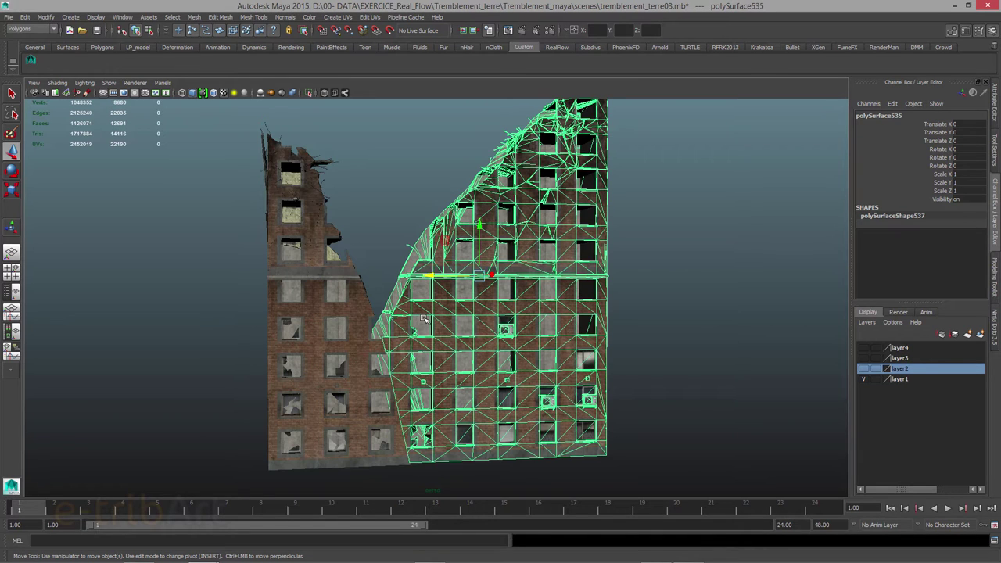
left_click(272, 207)
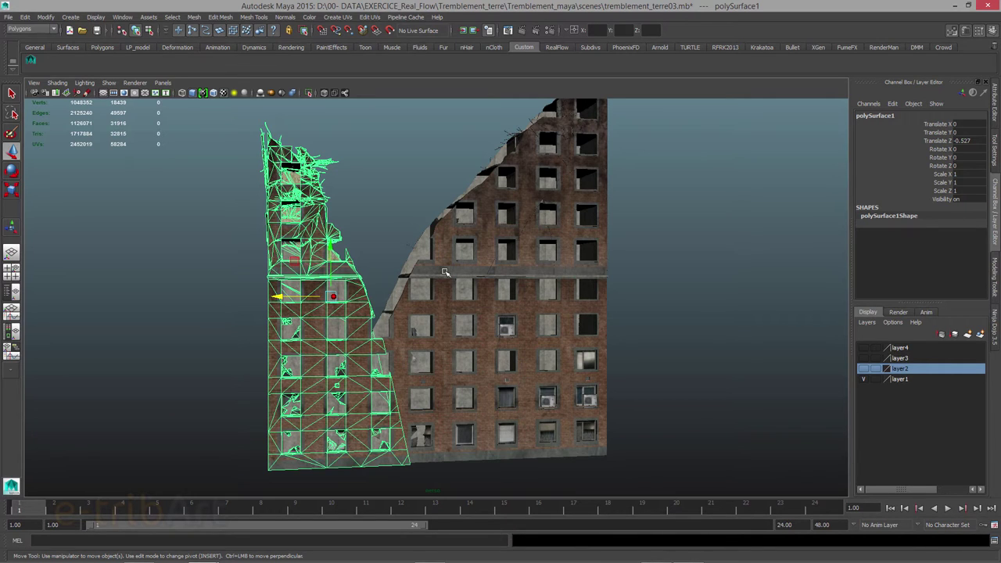
left_click(8, 16)
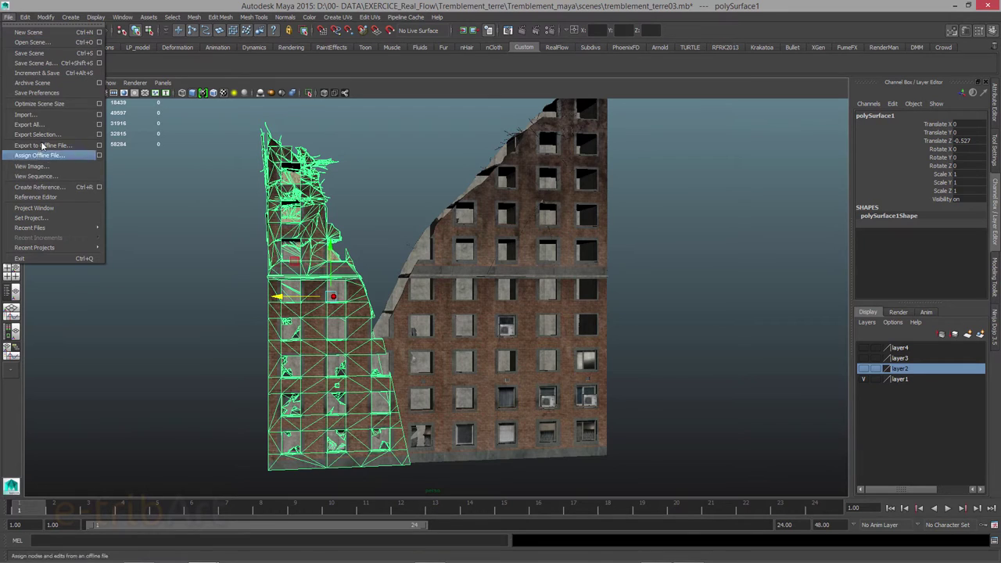
left_click(404, 171)
left_click(403, 171)
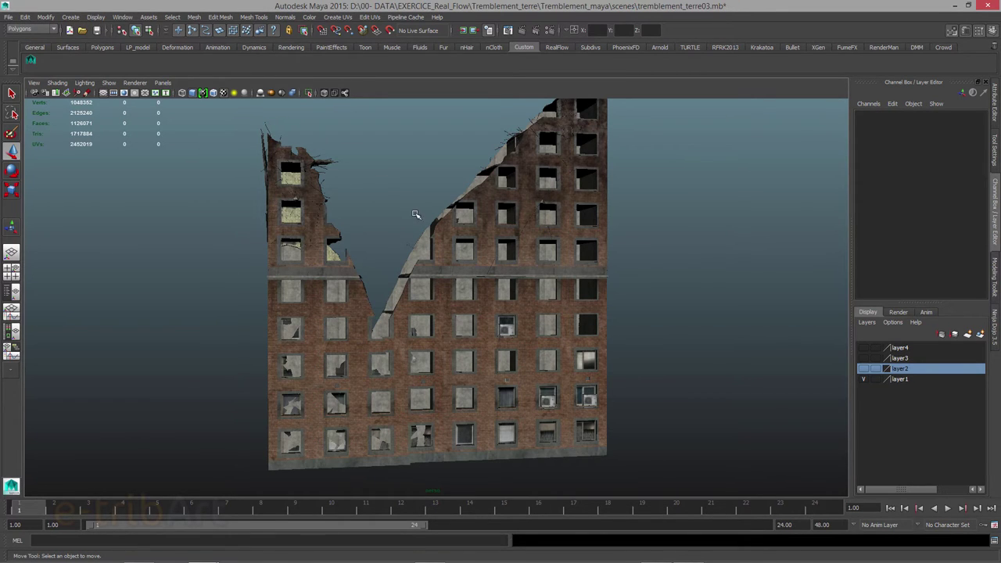
Step: Switch to RealFlow, play the existing collapse simulation and return the timeline to frame 0
key("alt+Tab")
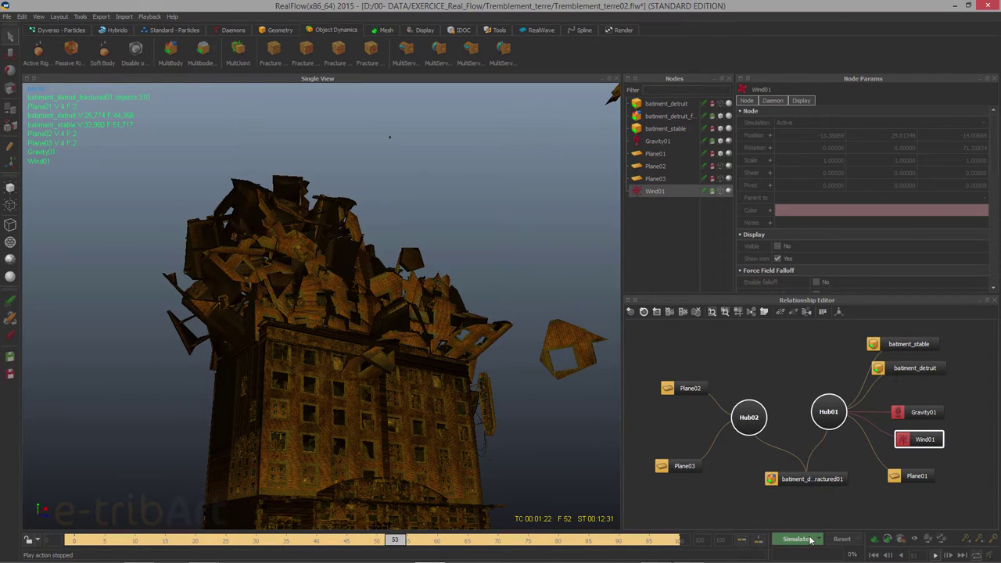
left_click(932, 554)
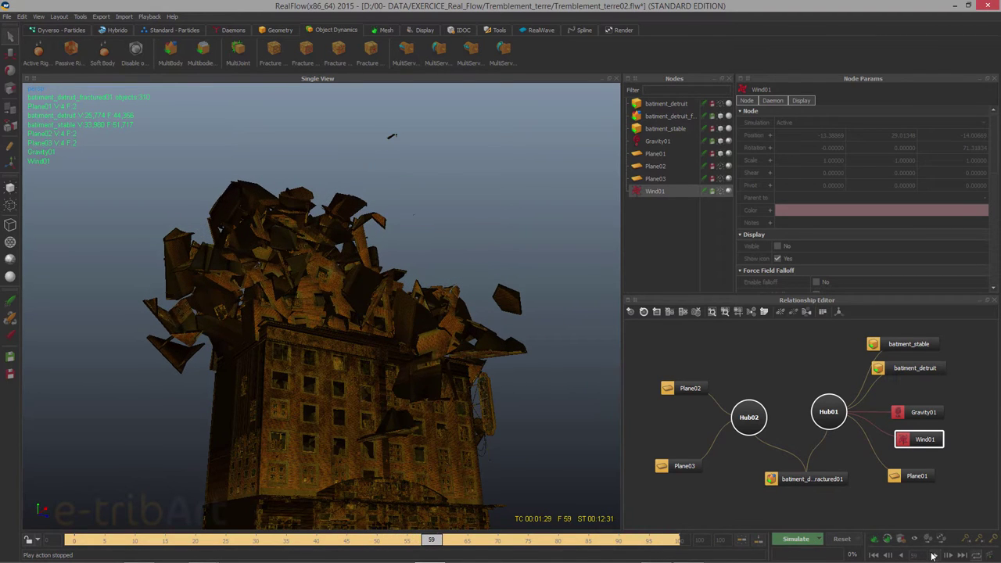
left_click_drag(435, 542, 66, 518)
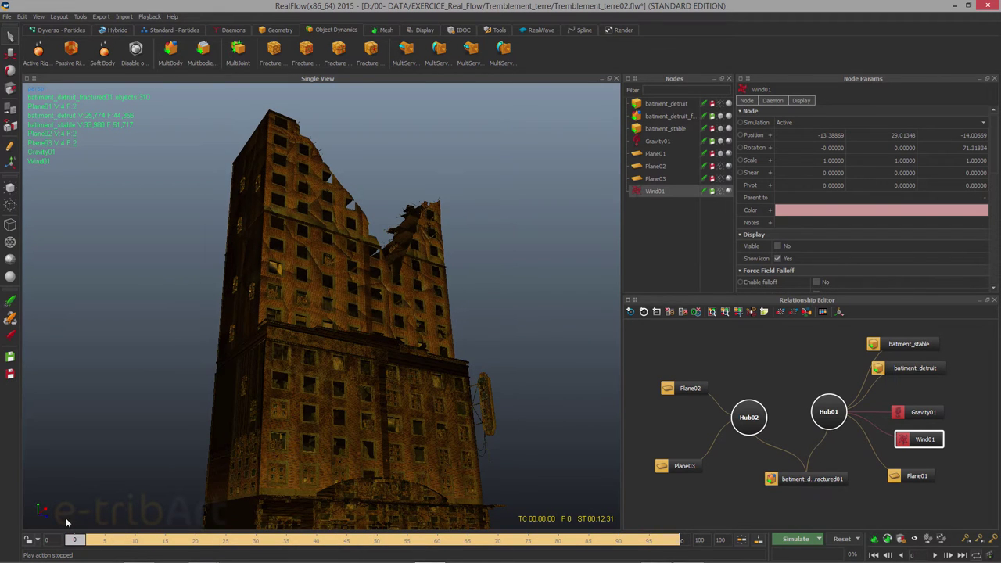
Step: Delete the batiment_detruit_fractured01 node from the scene
left_click_drag(324, 326, 382, 323, "alt")
left_click(326, 336)
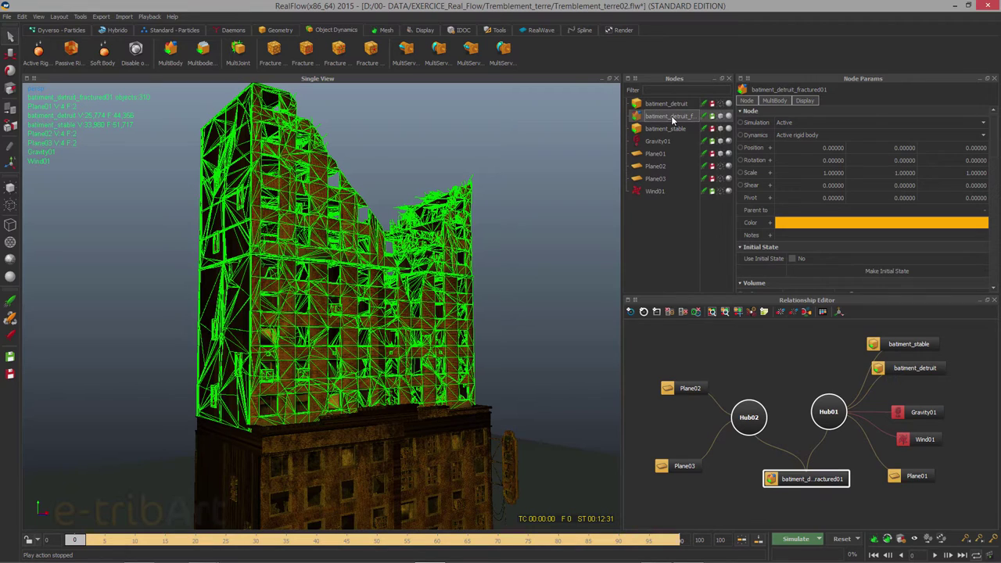
key("Delete")
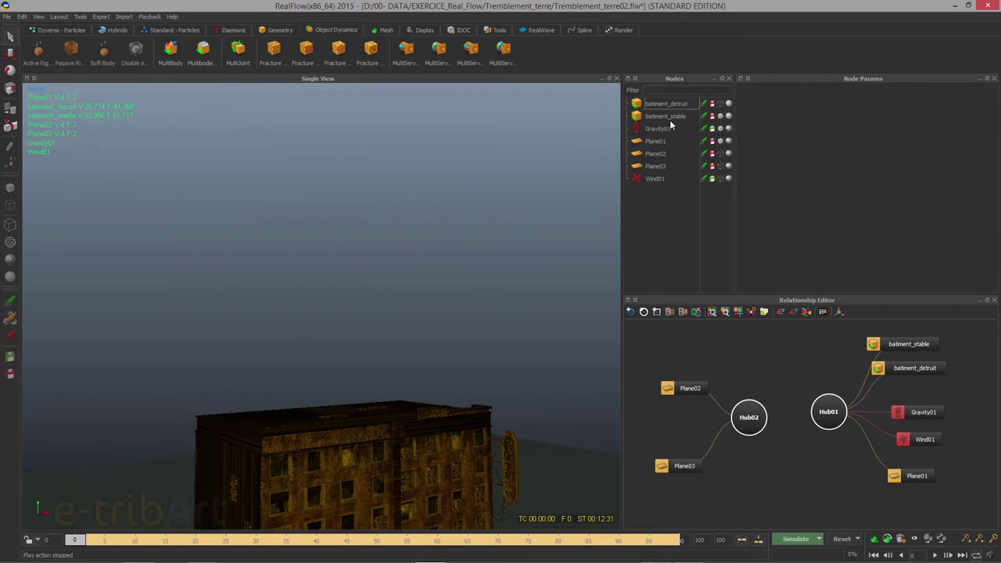
Step: Make the hidden batiment_detruit object visible again in the viewport and clear the selection
left_click(674, 104)
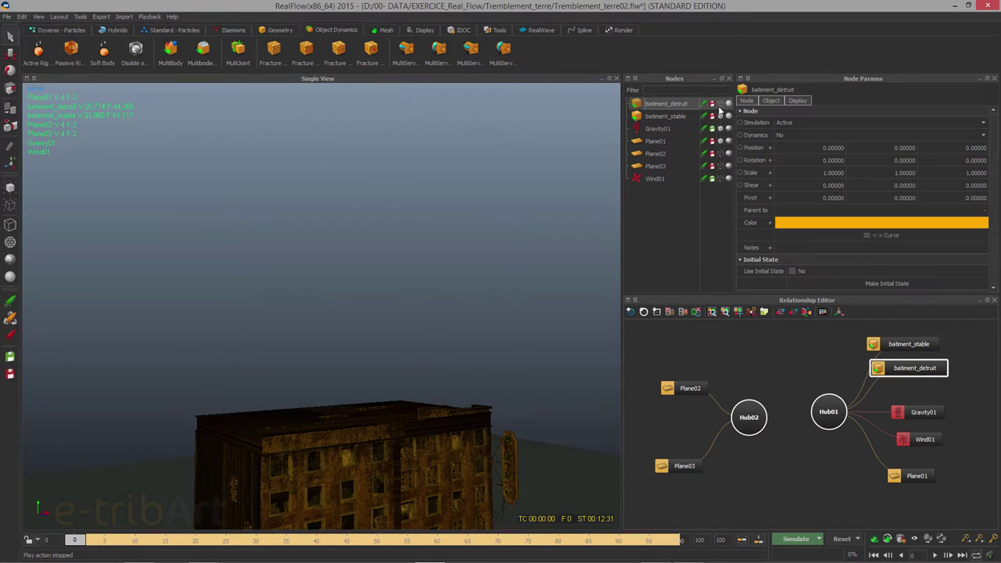
left_click(720, 104)
left_click(517, 206)
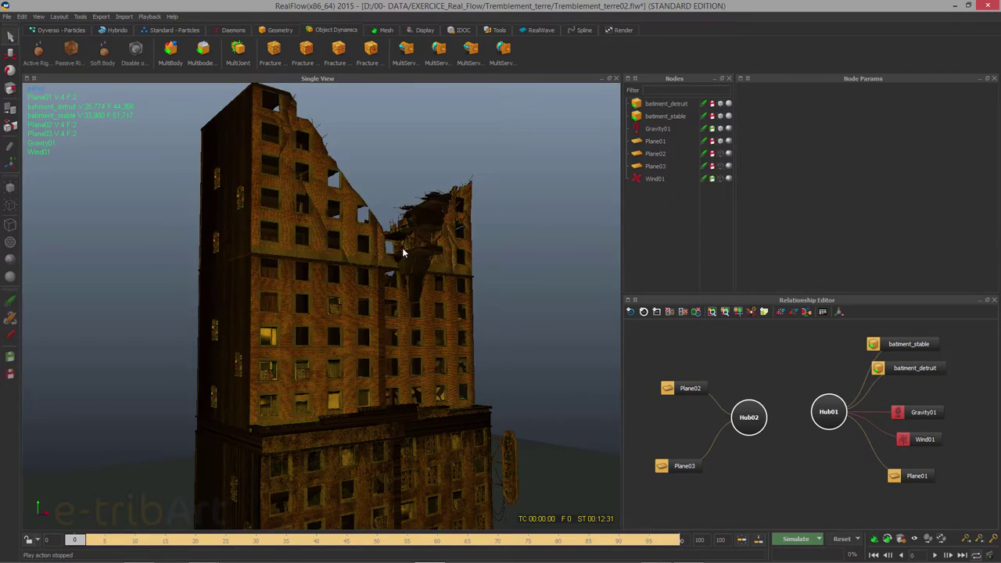
Step: Examine the upper building, its stable lower part and the ground plane, checking each object's dynamics setting
left_click(402, 247)
left_click_drag(406, 264, 396, 289, "alt")
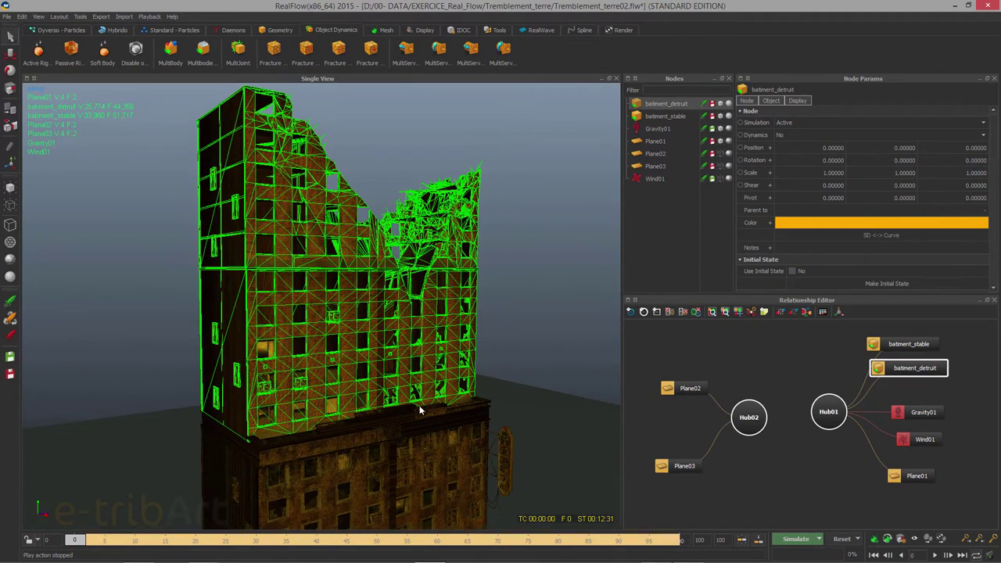
left_click(398, 443)
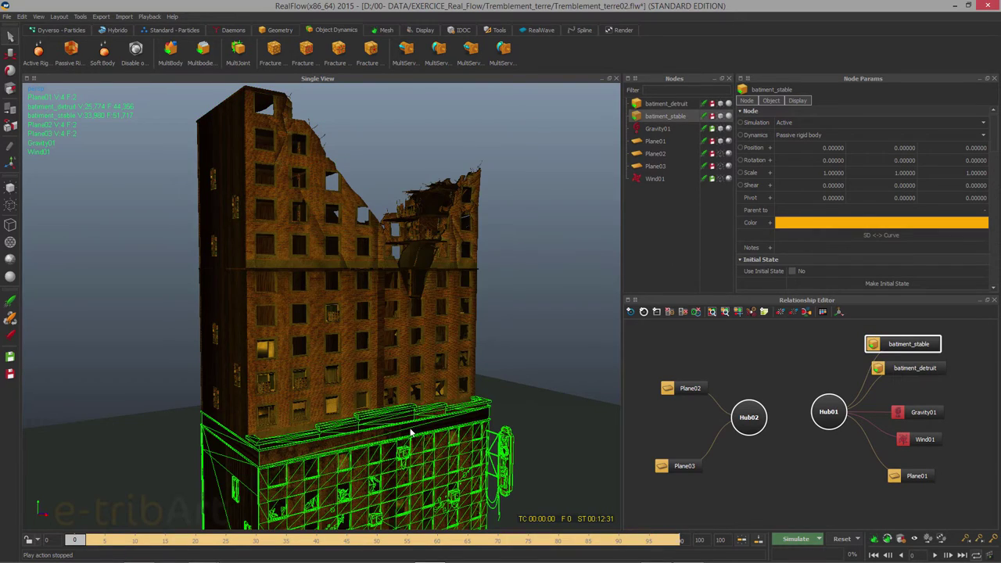
left_click_drag(412, 433, 415, 344, "alt")
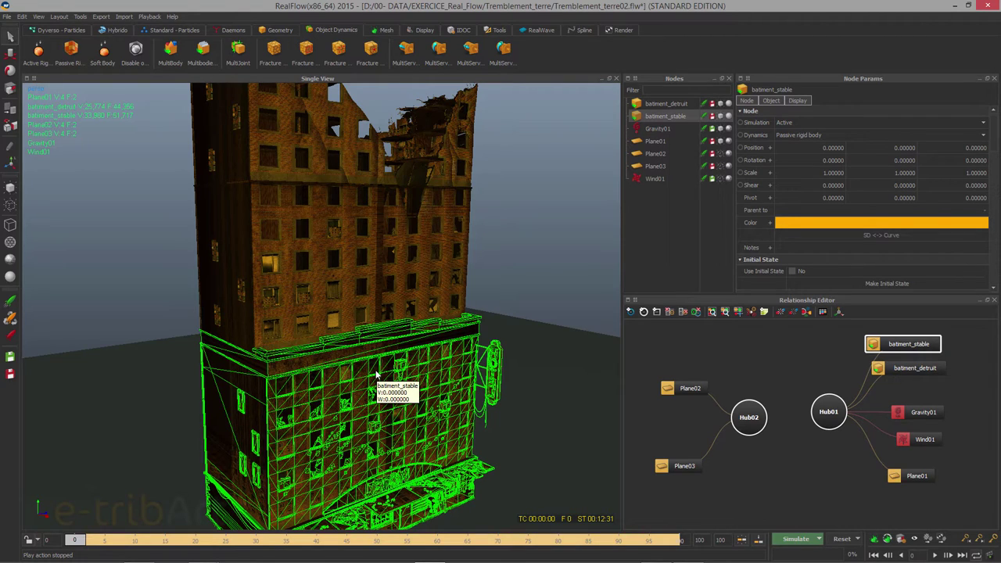
left_click_drag(377, 377, 567, 481, "alt")
left_click(548, 473)
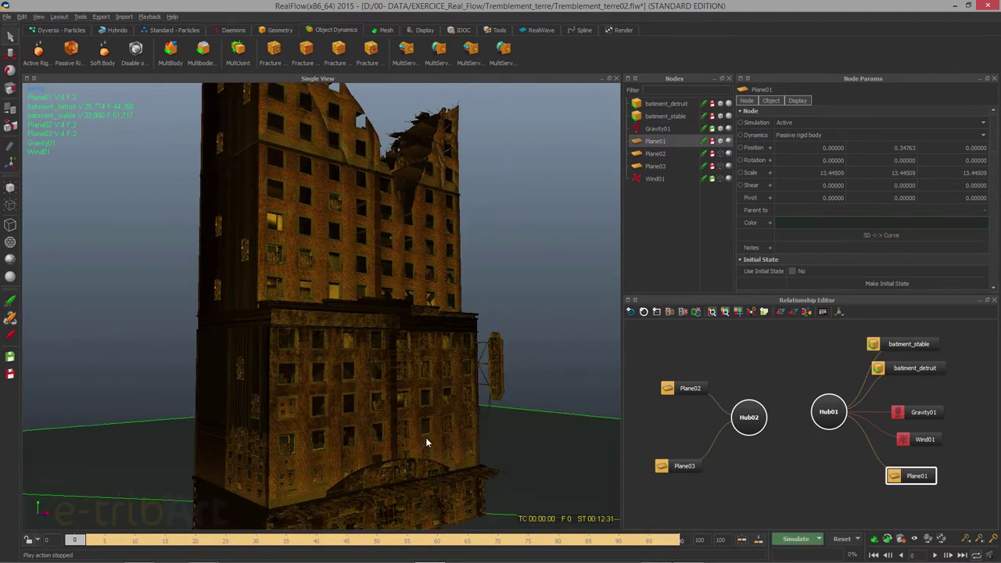
mouse_move(425, 437)
left_mouse_down("alt")
mouse_move(425, 447)
mouse_move(441, 426)
left_mouse_up("alt")
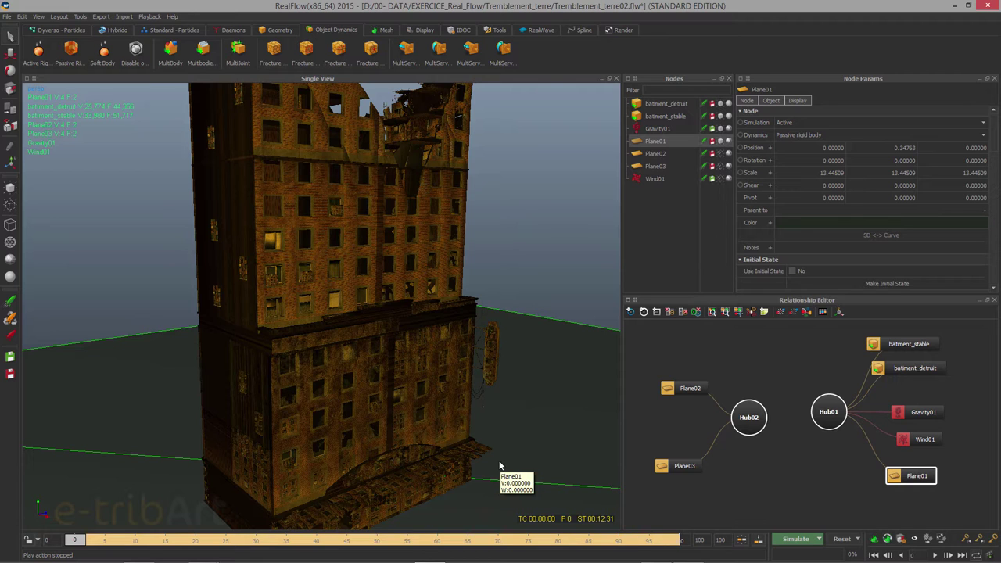
left_click_drag(449, 438, 489, 438, "alt")
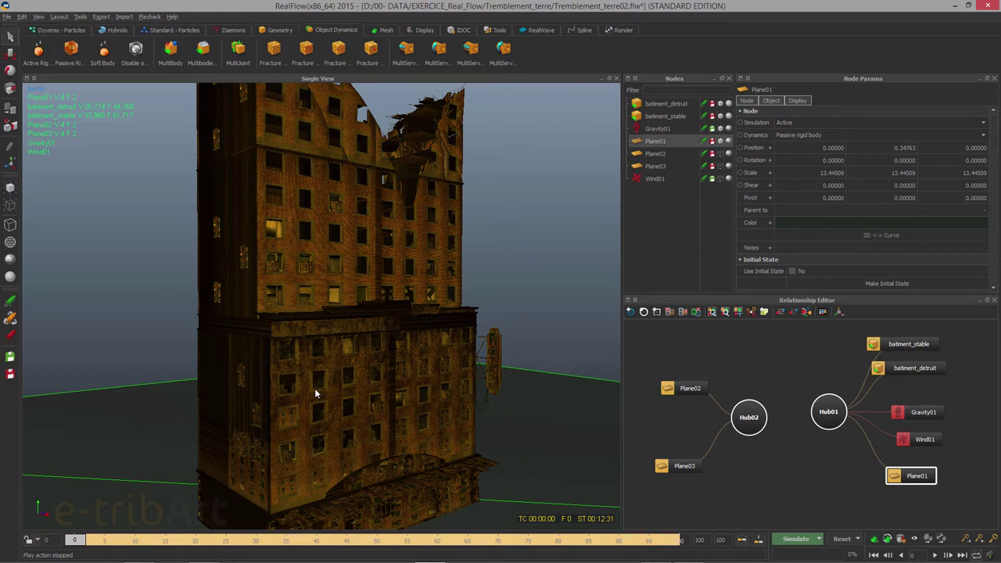
left_click_drag(315, 393, 310, 452, "alt")
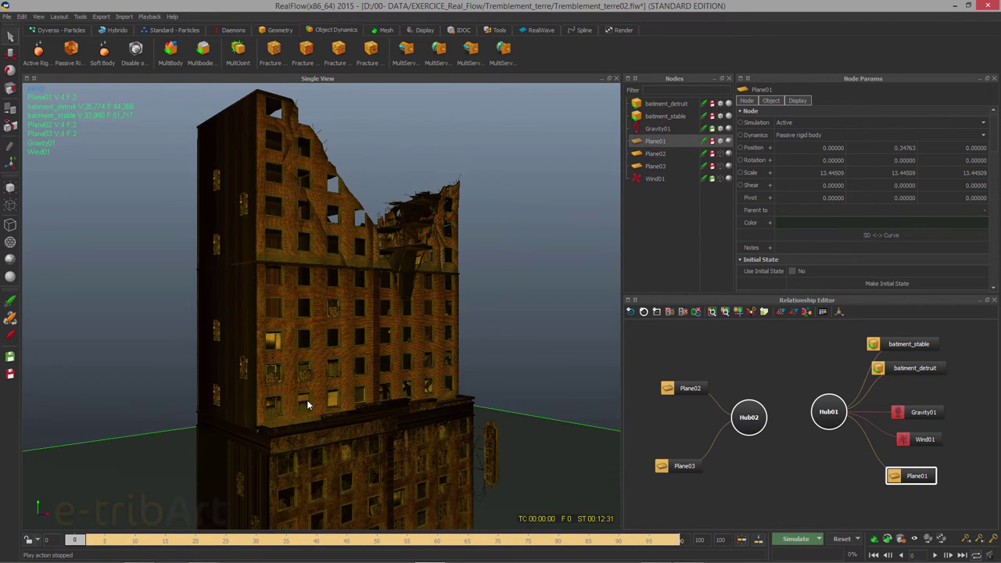
left_click(311, 313)
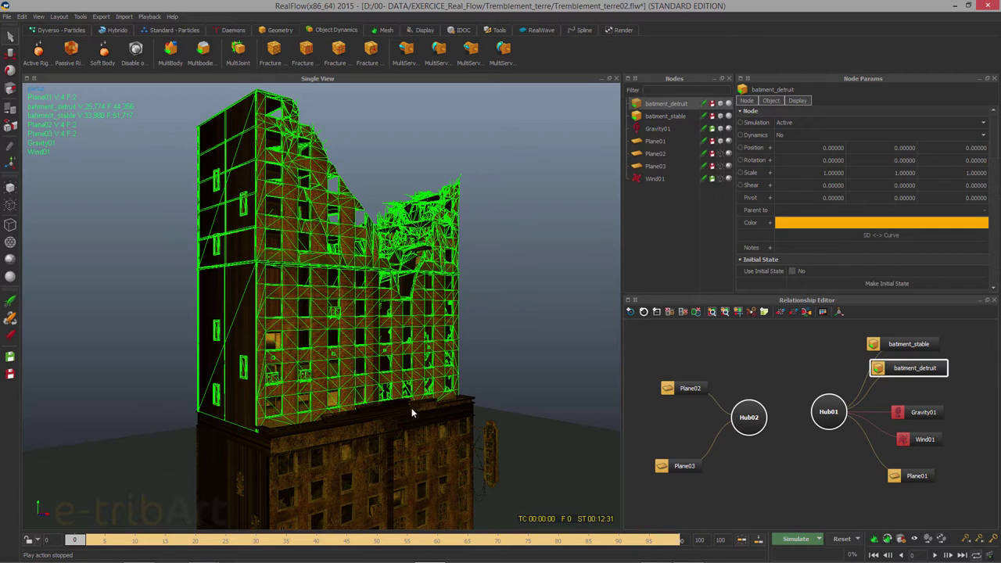
left_click(388, 435)
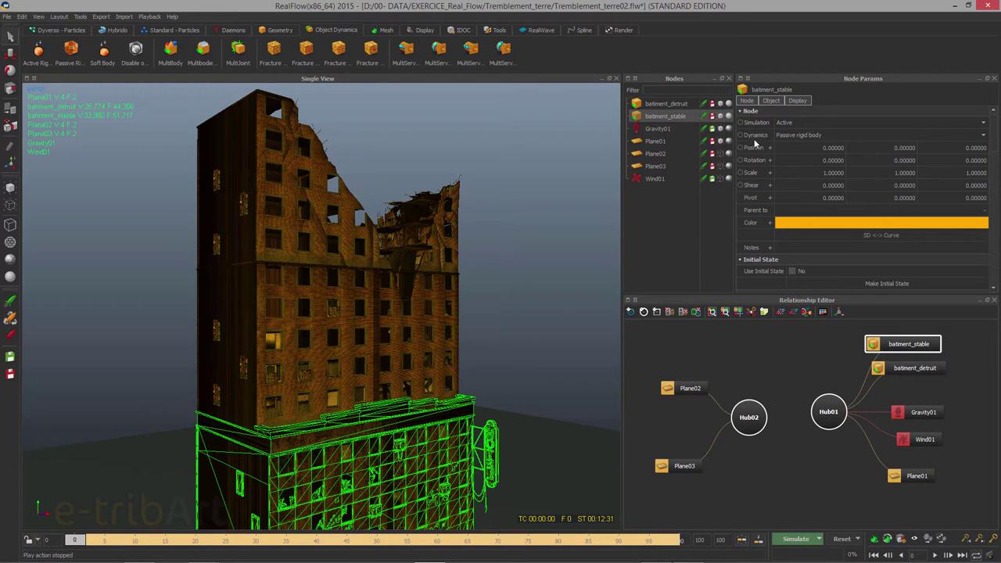
Step: Rename the ground plane Plane01 as sol
left_click(561, 453)
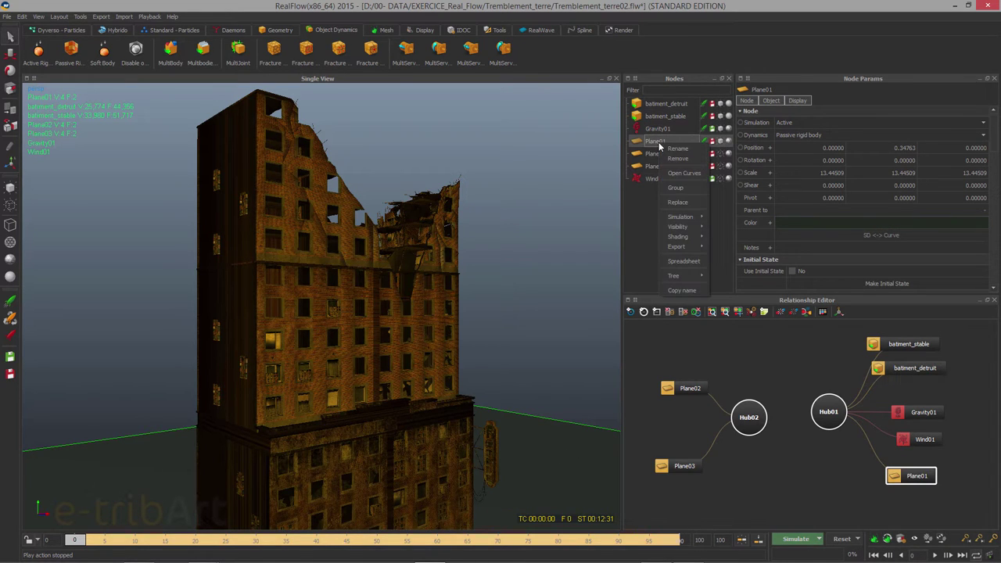
key("BackSpace")
key("BackSpace")
key("BackSpace")
key("BackSpace")
key("BackSpace")
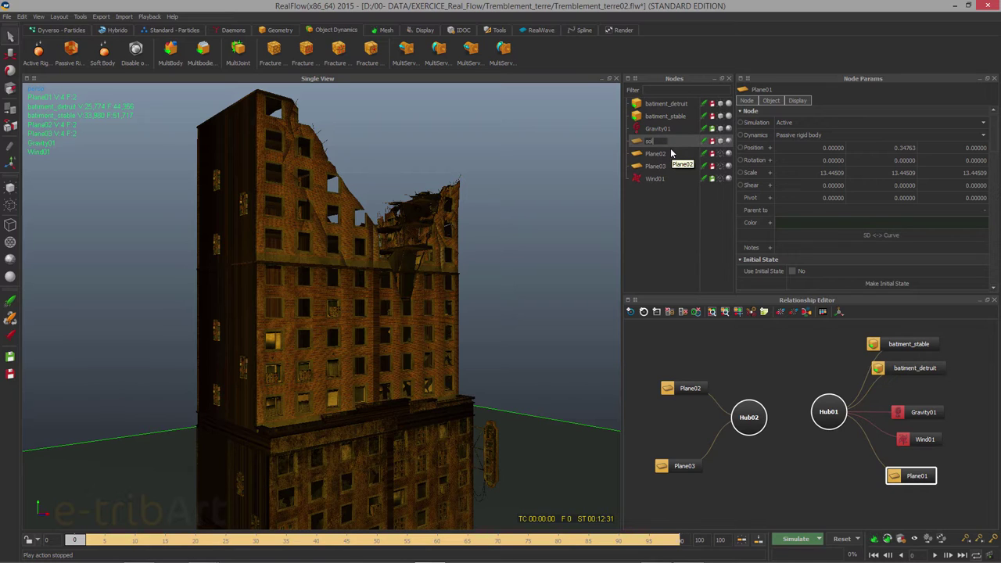
key("Return")
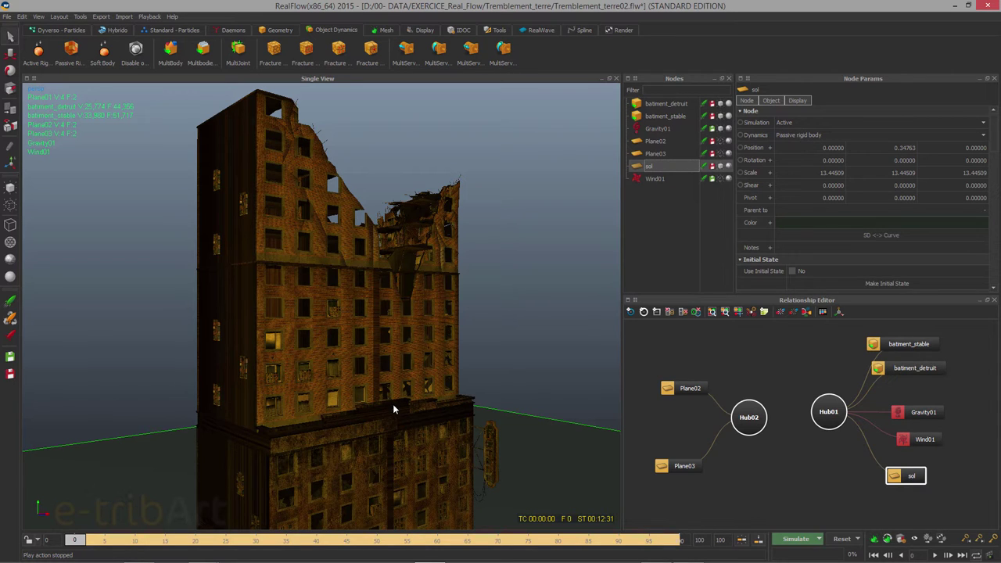
Step: Fracture batiment_detruit with the Voronoi Uniform fracture tool, using seed 44123 and the Global pattern option
left_click(314, 372)
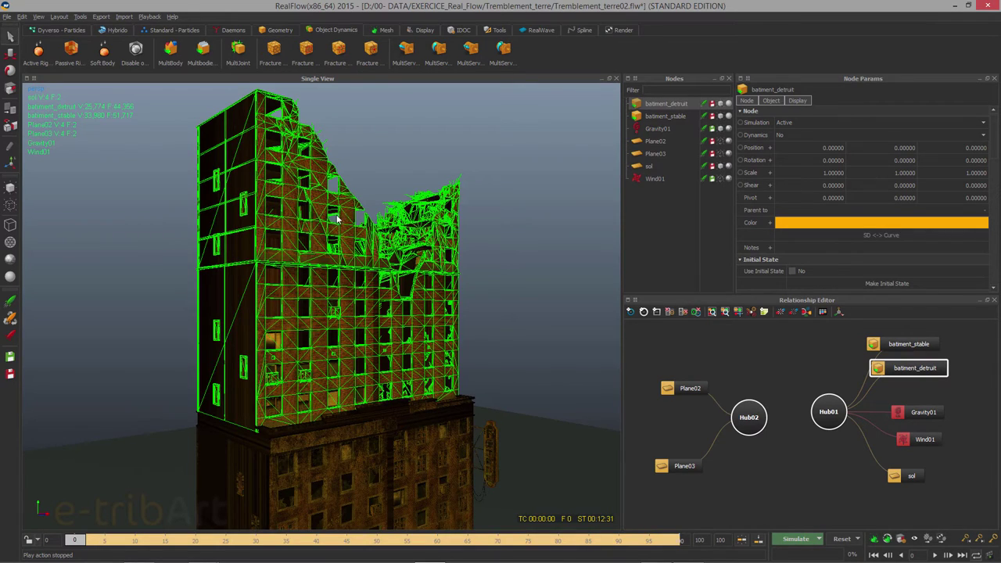
left_click_drag(338, 219, 324, 229, "alt")
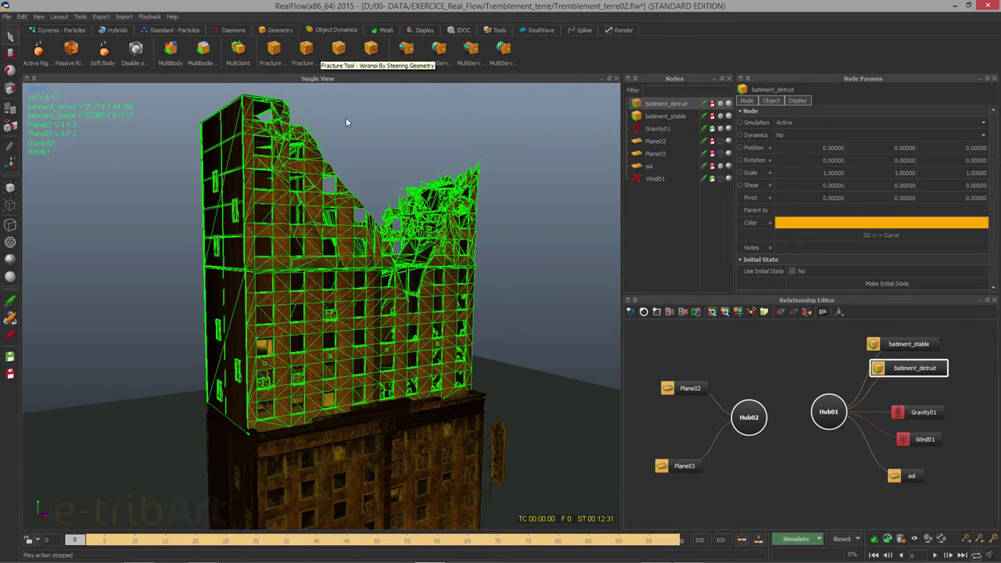
left_click_drag(366, 157, 329, 117, "alt")
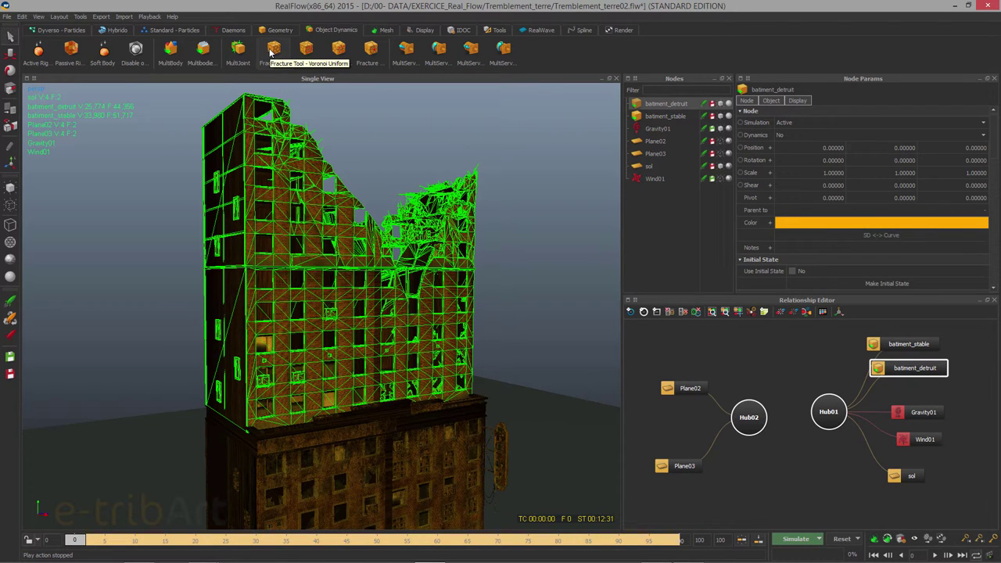
left_click(271, 52)
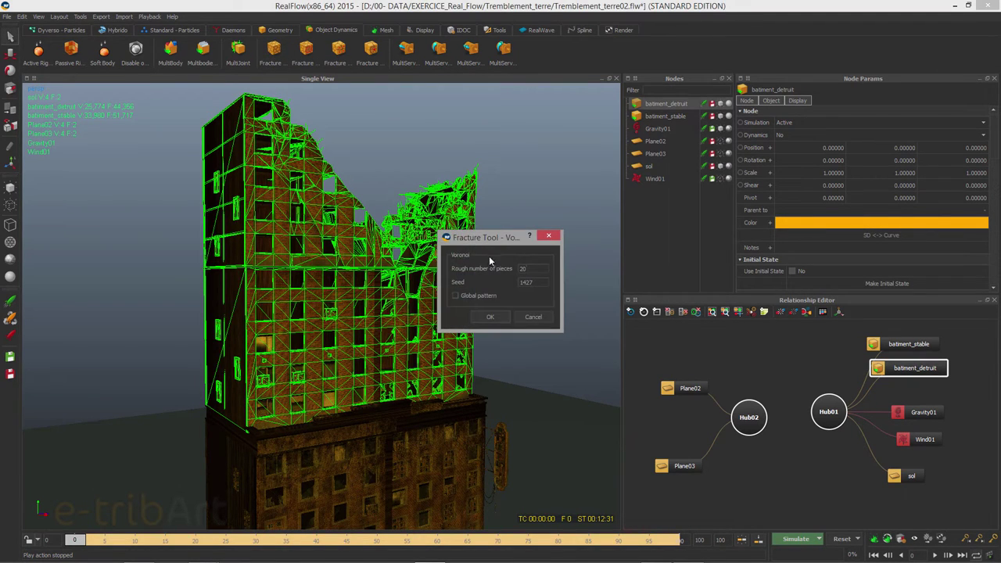
left_click_drag(491, 233, 469, 154)
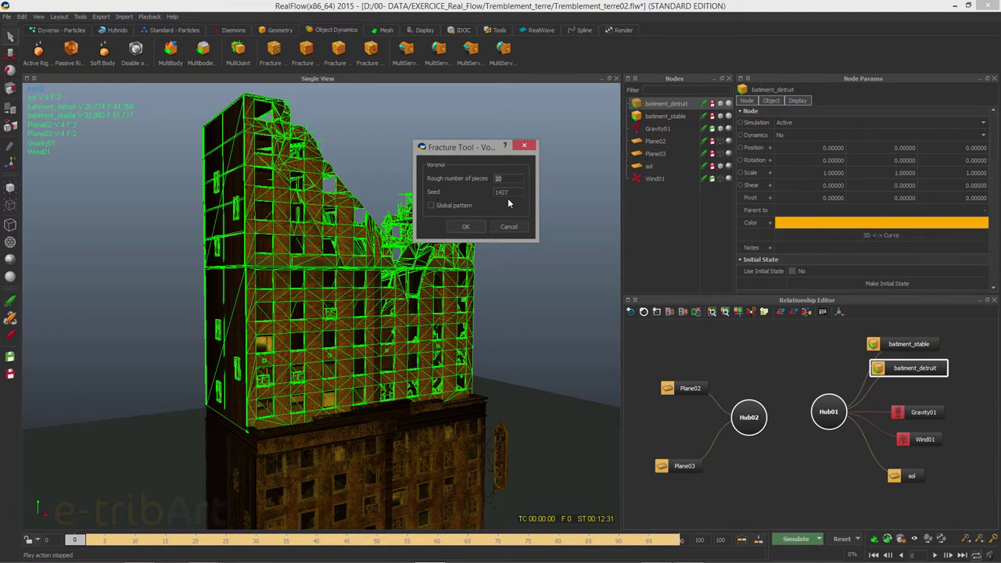
key("Tab")
type("44123")
left_click(451, 207)
left_click_drag(477, 152, 490, 117)
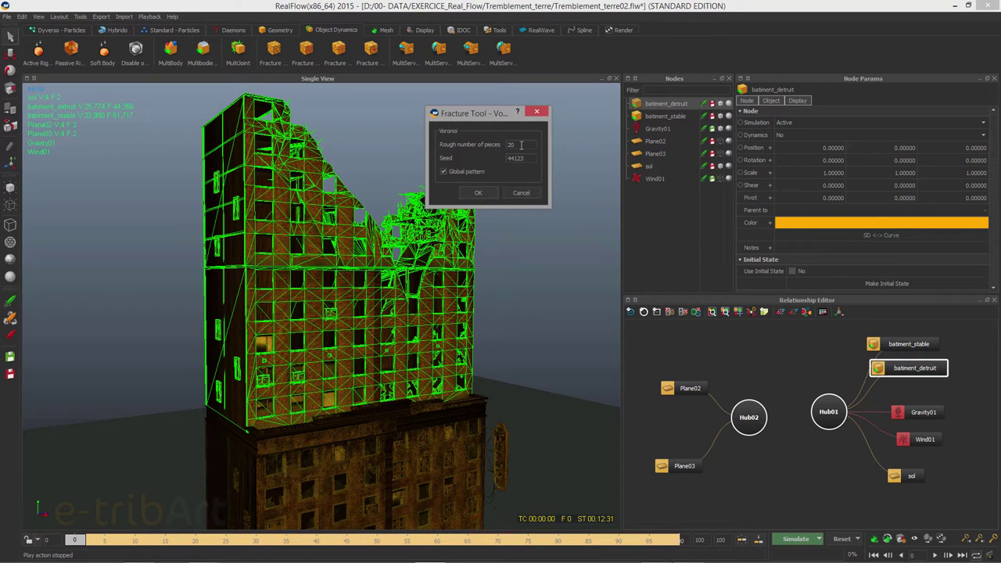
key("Tab")
type("1")
left_click(490, 197)
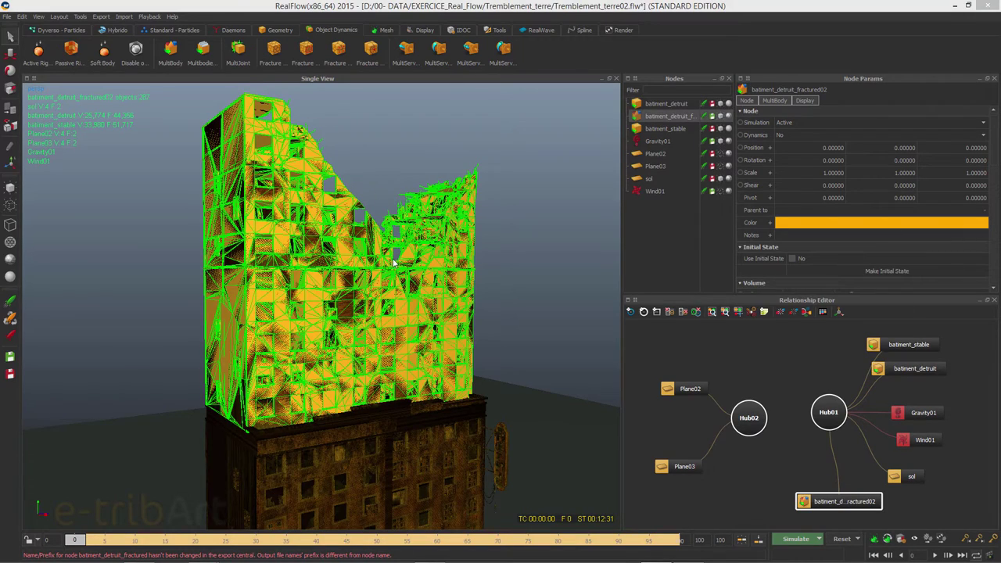
Step: Hide the original batiment_detruit object and select the fractured building in the viewport
left_click(664, 104)
left_click(721, 106)
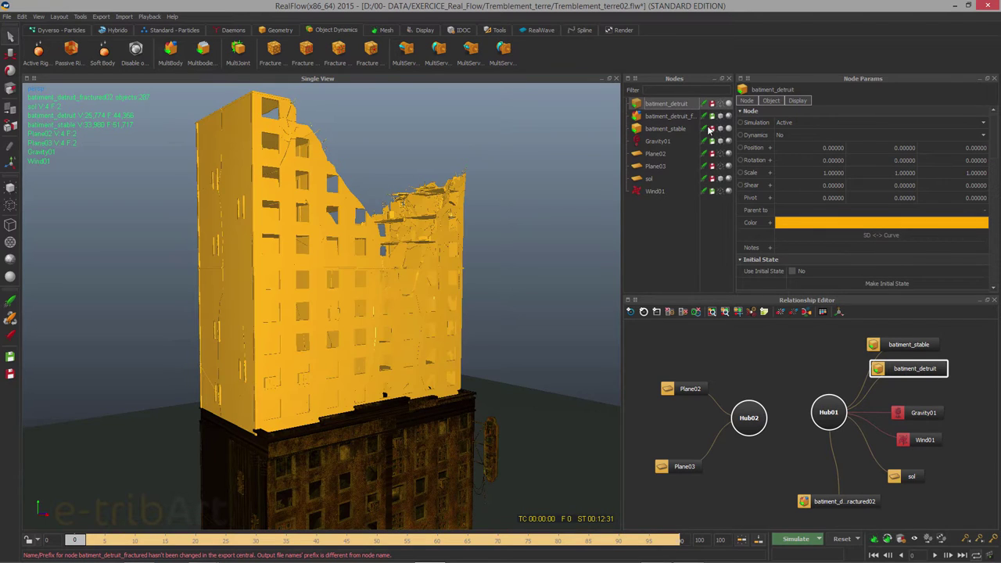
left_click(426, 283)
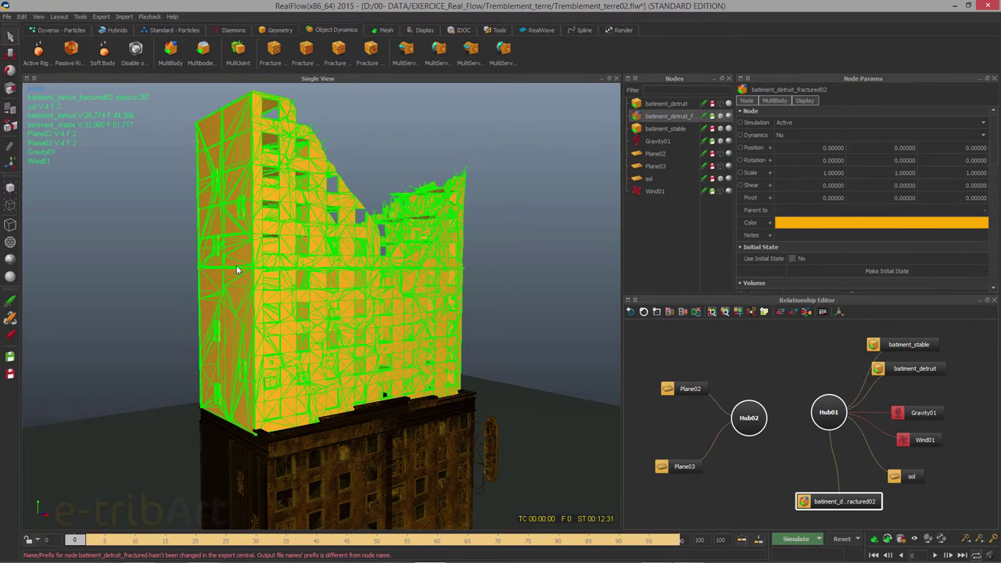
Step: Darken the display color of batiment_detruit_fractured02 from bright orange to a dark brown
mouse_move(333, 335)
left_mouse_down("alt")
mouse_move(391, 336)
mouse_move(330, 335)
left_mouse_up("alt")
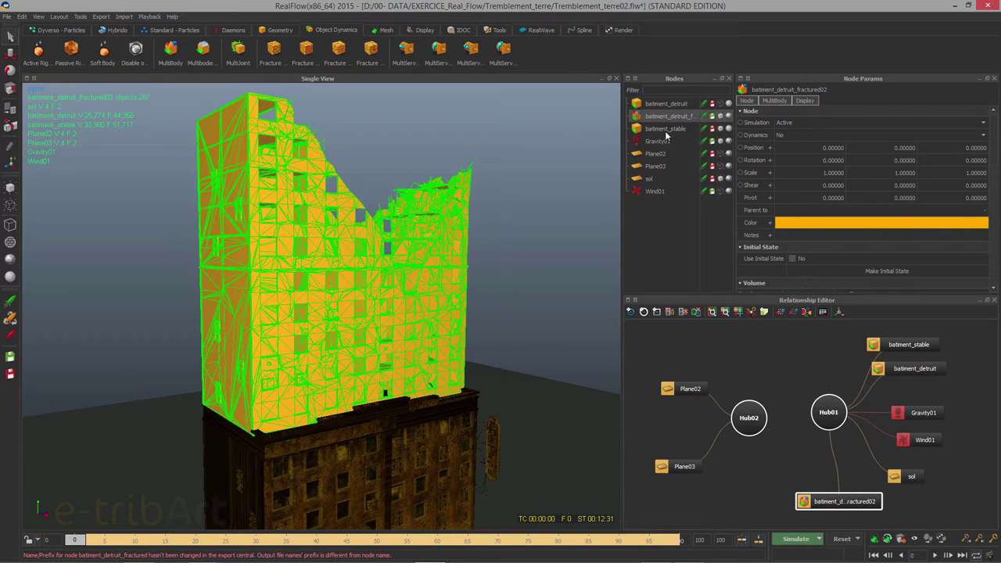
left_click_drag(500, 241, 481, 248, "alt")
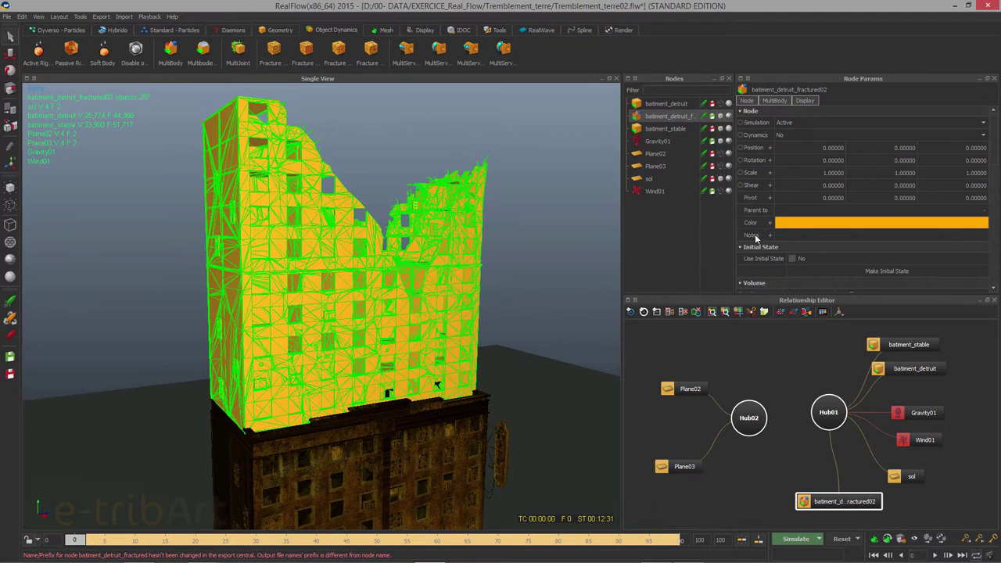
left_click(779, 226)
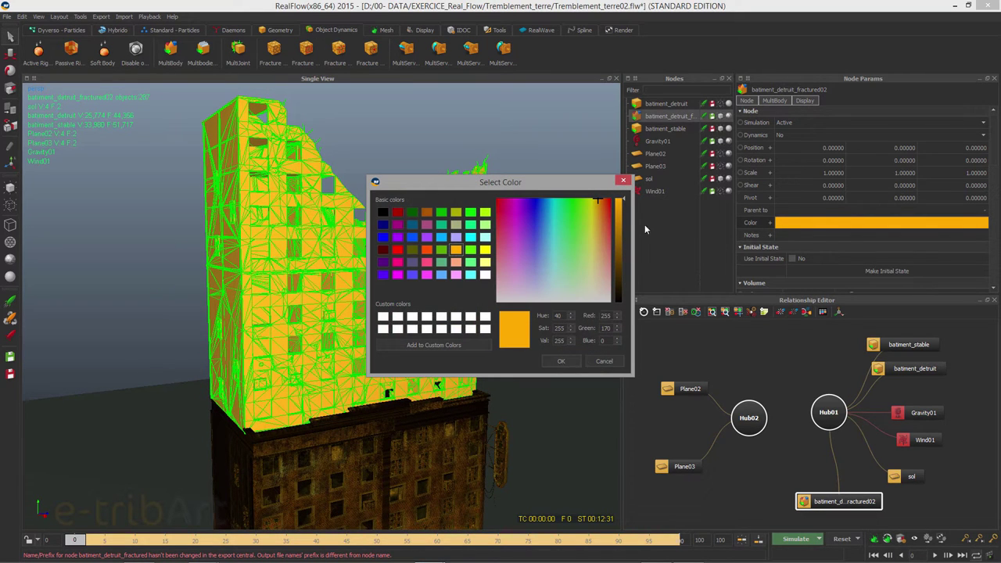
left_click_drag(624, 224, 623, 273)
left_click(572, 361)
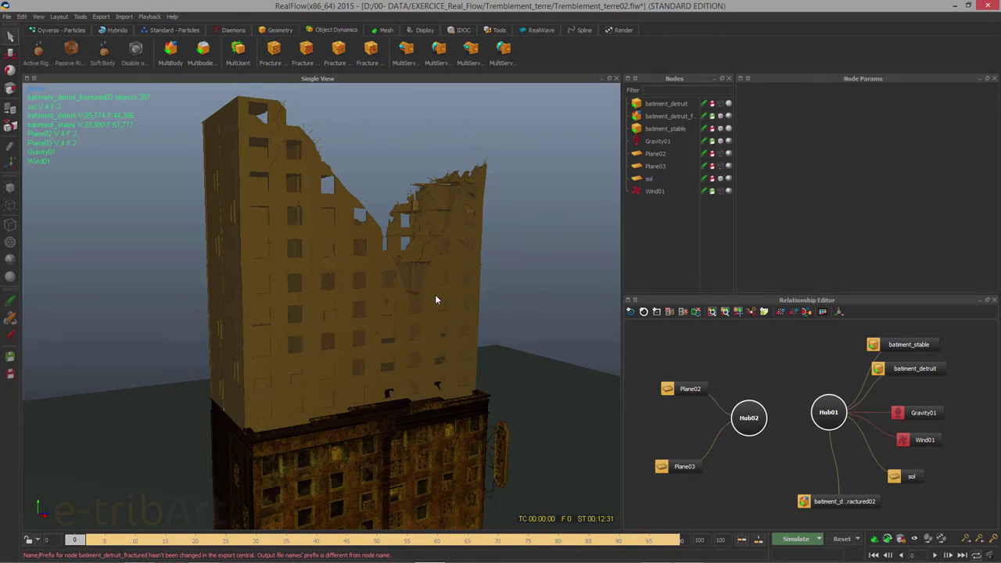
left_click_drag(433, 306, 446, 306, "alt")
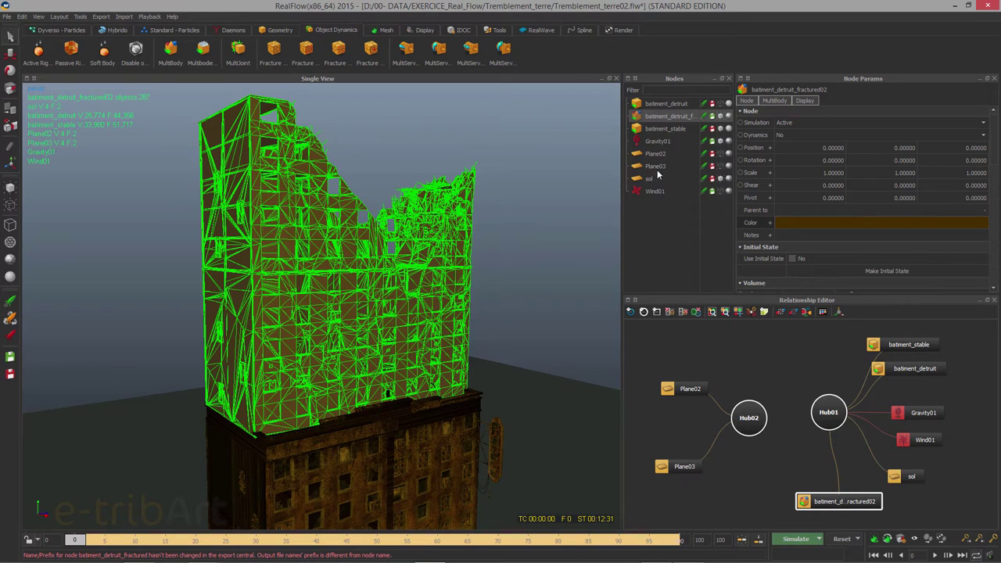
Step: Open the spreadsheet of batiment_detruit_fractured02, widen its window and turn off the summary to show more fragments
right_click(655, 120)
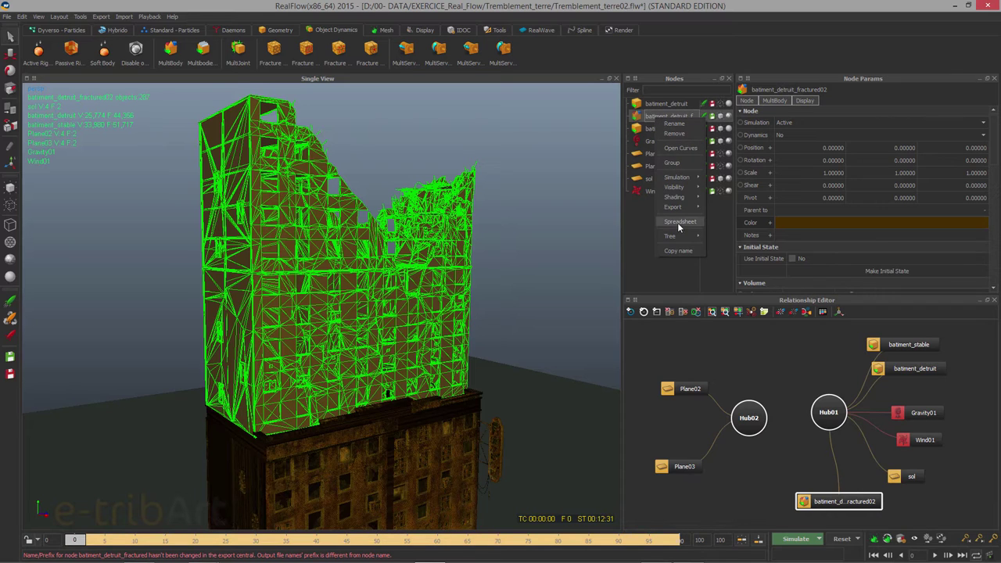
left_click(678, 223)
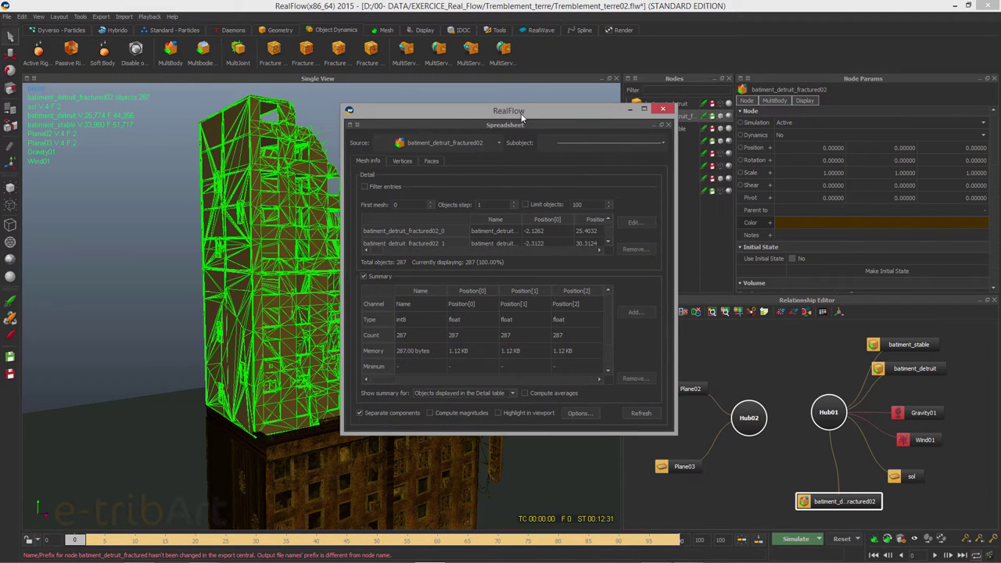
left_click_drag(681, 232, 956, 232)
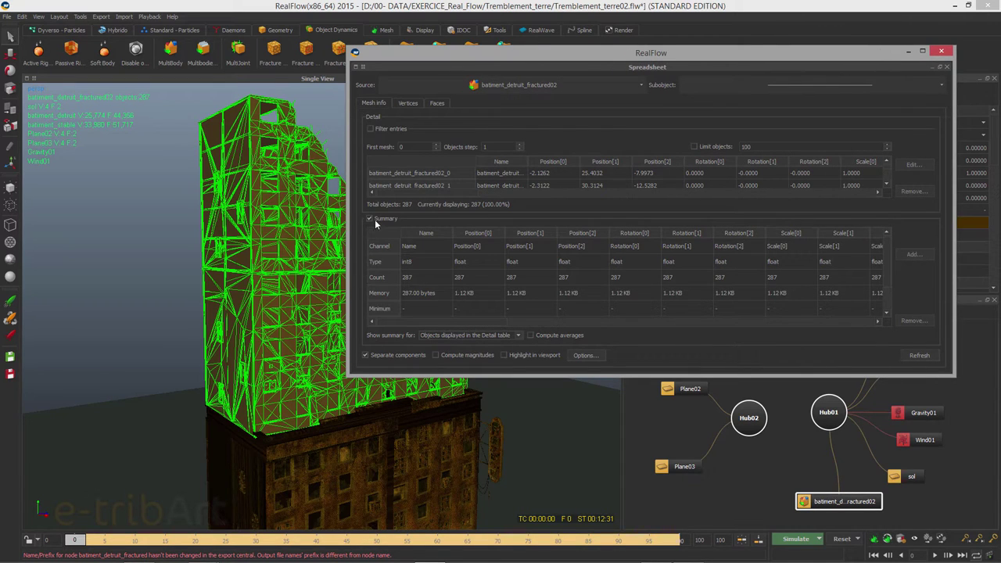
left_click(370, 219)
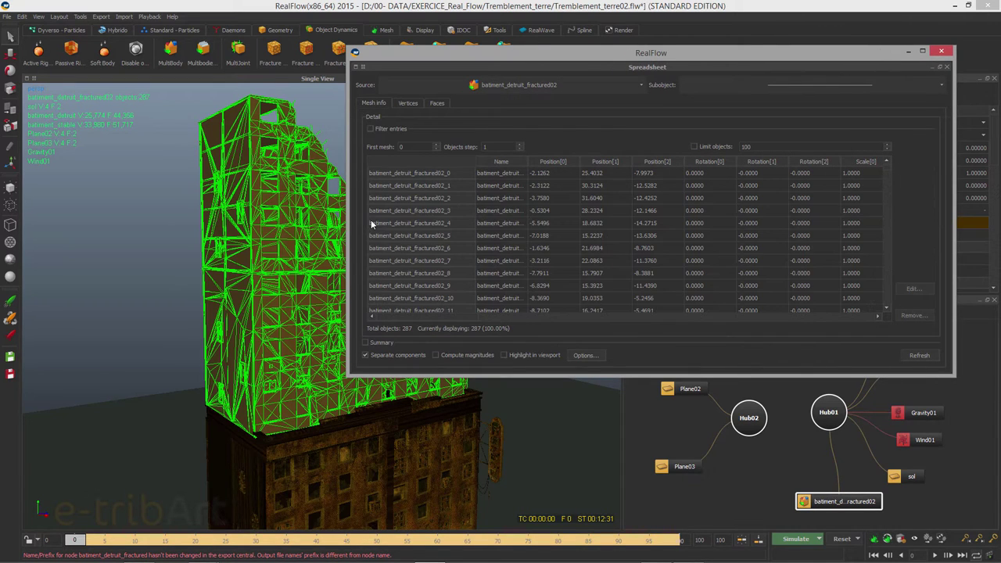
Step: Move the spreadsheet off the building, show the viewport in wireframe and select fragment batiment_detruit_fractured02_1
left_click(424, 172)
left_click_drag(470, 60, 559, 63)
left_click(366, 85)
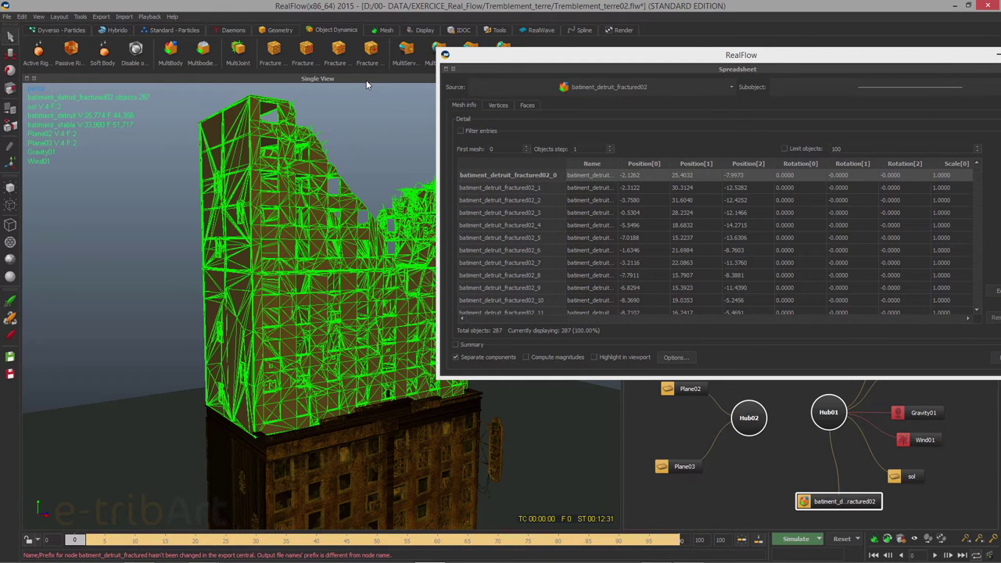
key("2")
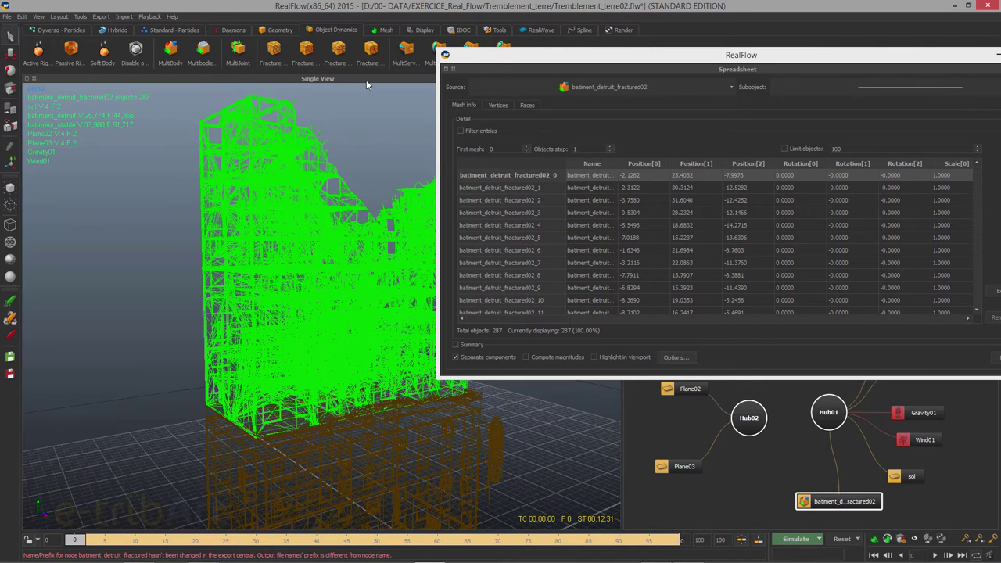
left_click(516, 188)
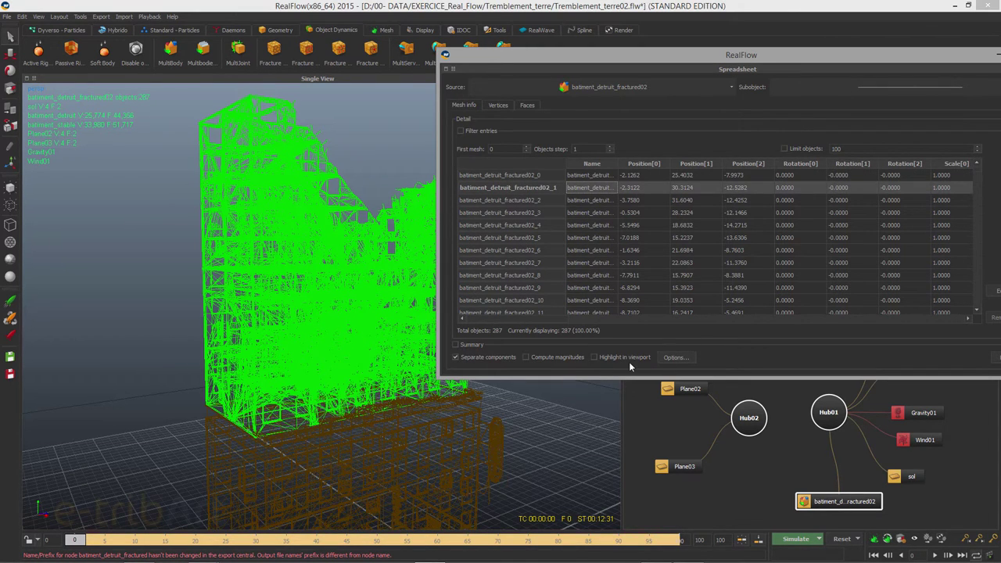
Step: Turn on viewport highlighting for the spreadsheet and restrict it to display only selected fragments
left_click(605, 356)
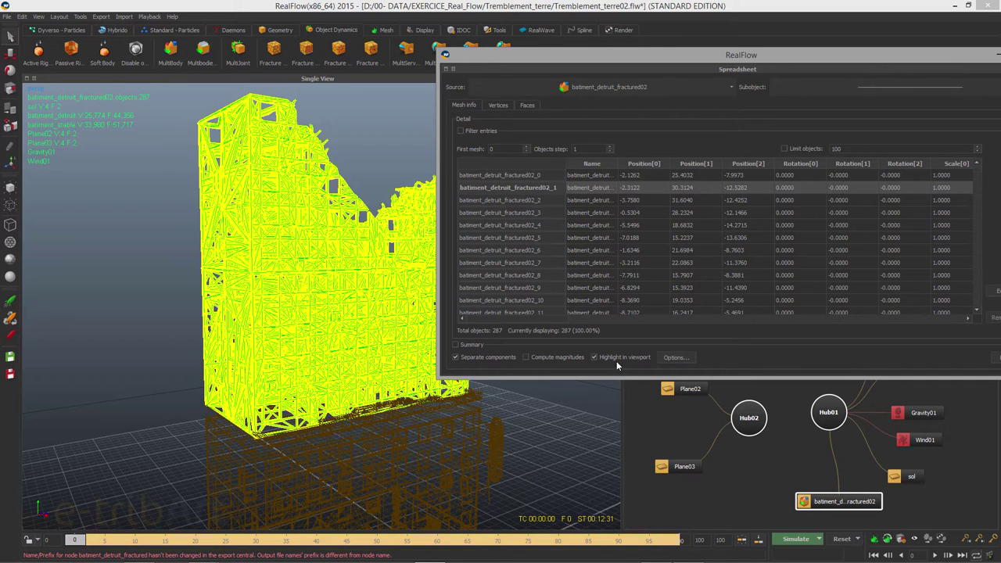
left_click(661, 357)
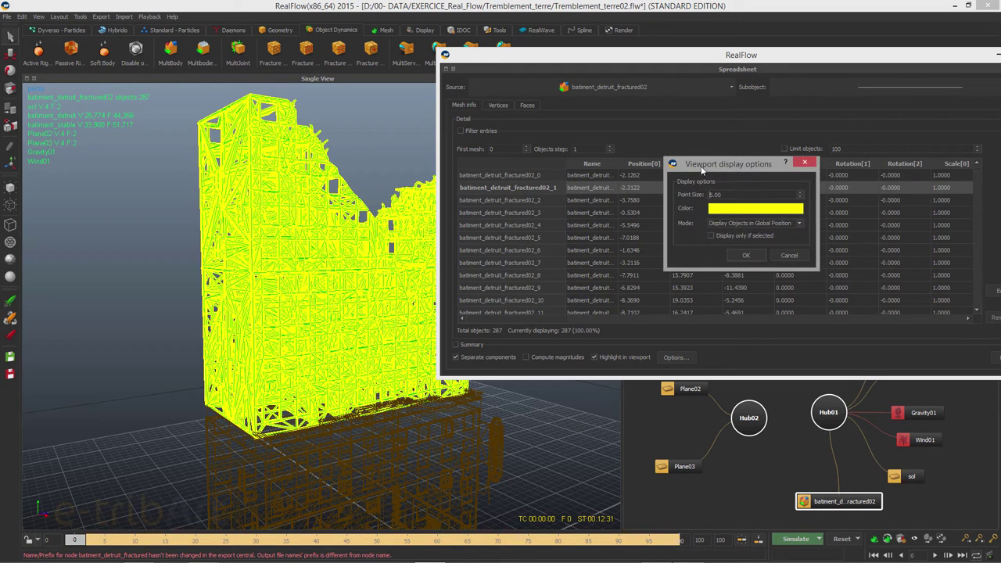
left_click_drag(701, 168, 475, 167)
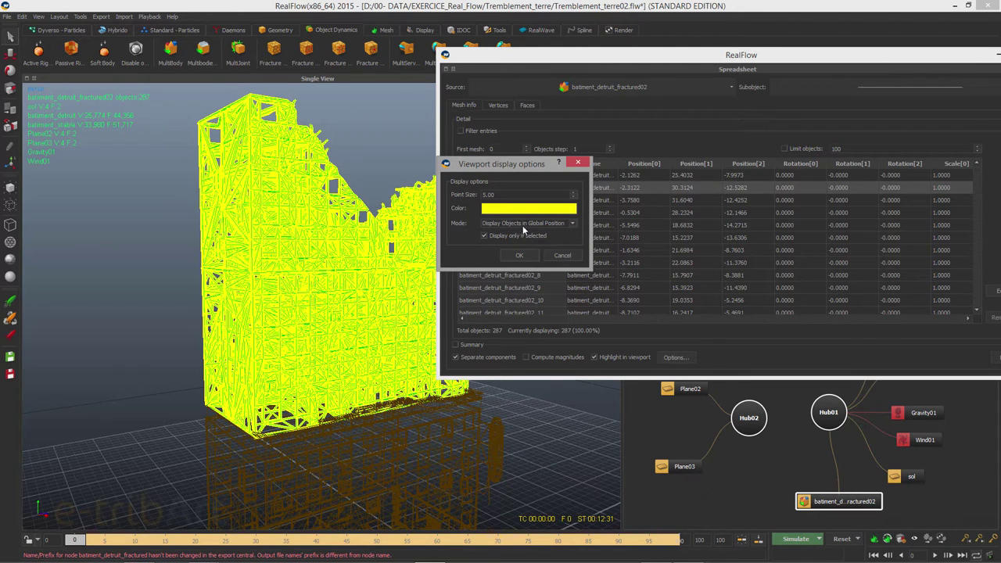
left_click(521, 255)
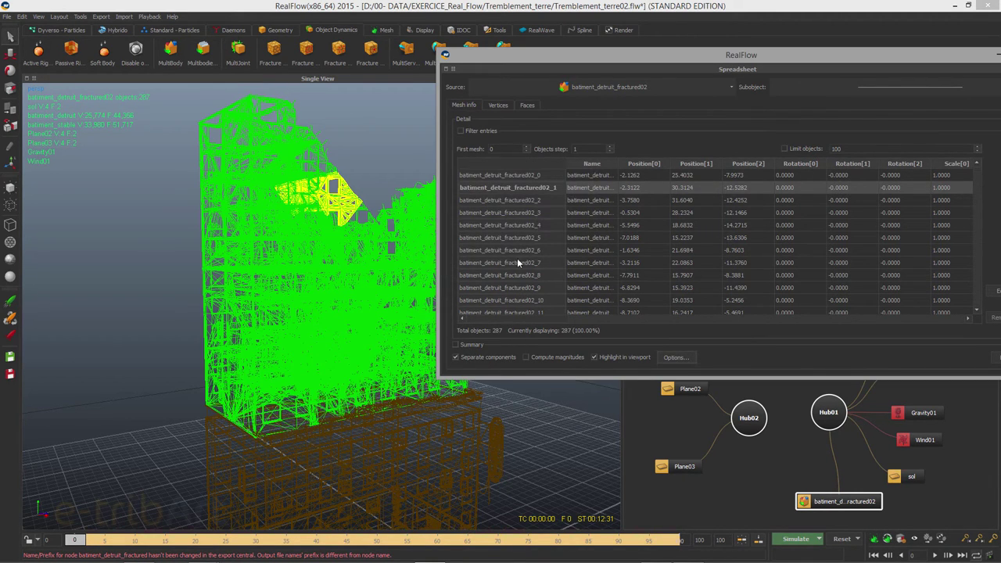
Step: Select fragments 2 through 9 of the fractured building one by one to locate each in the viewport
left_click(510, 200)
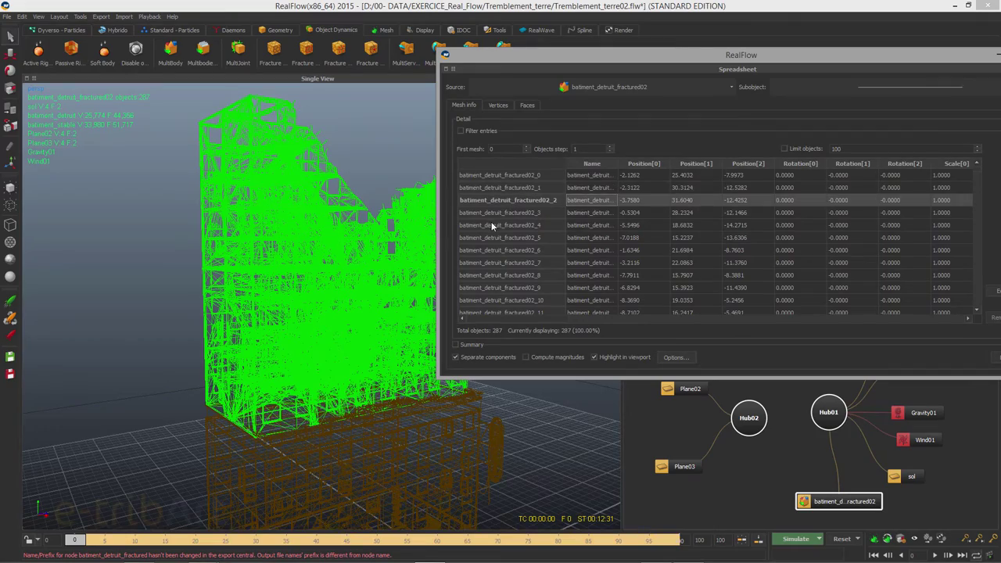
left_click_drag(364, 239, 306, 234, "alt")
left_click(499, 212)
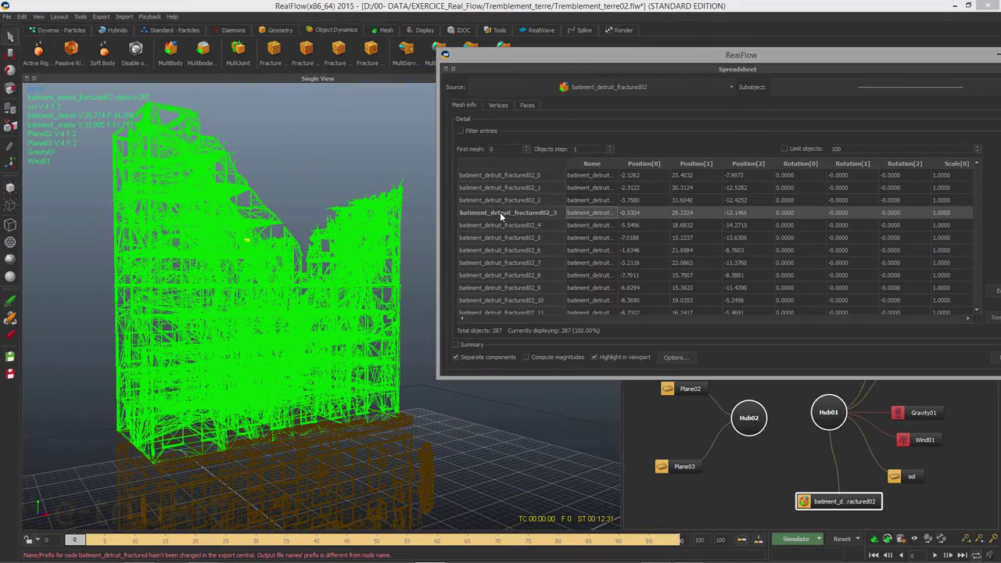
left_click(498, 224)
left_click_drag(290, 320, 300, 295, "alt")
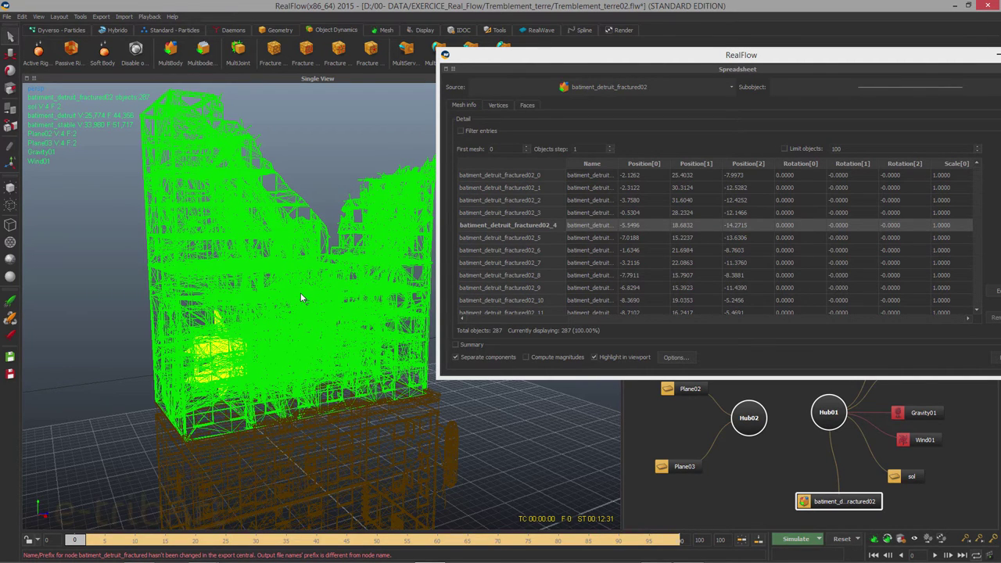
left_click(494, 58)
left_click_drag(494, 58, 453, 61)
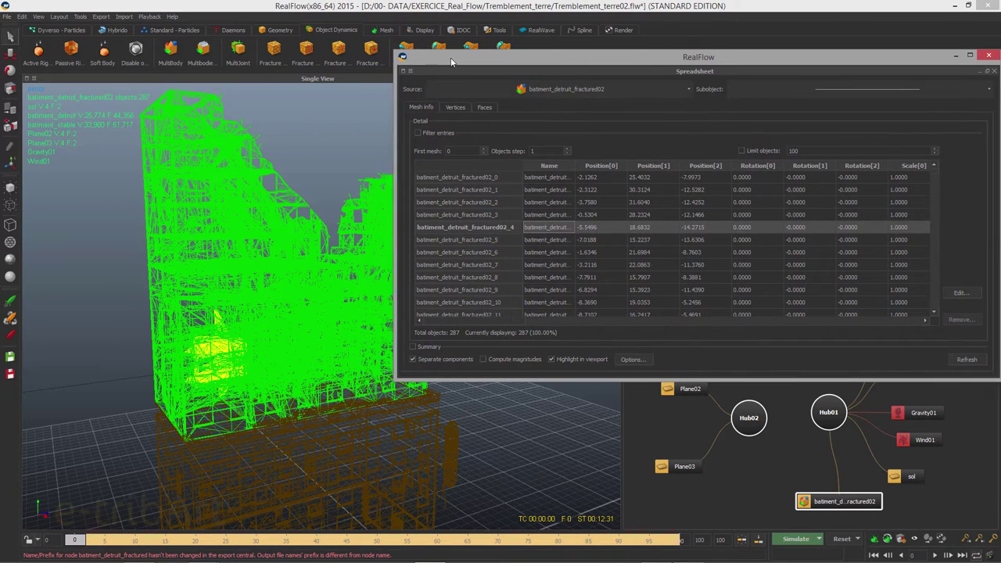
double_click(463, 239)
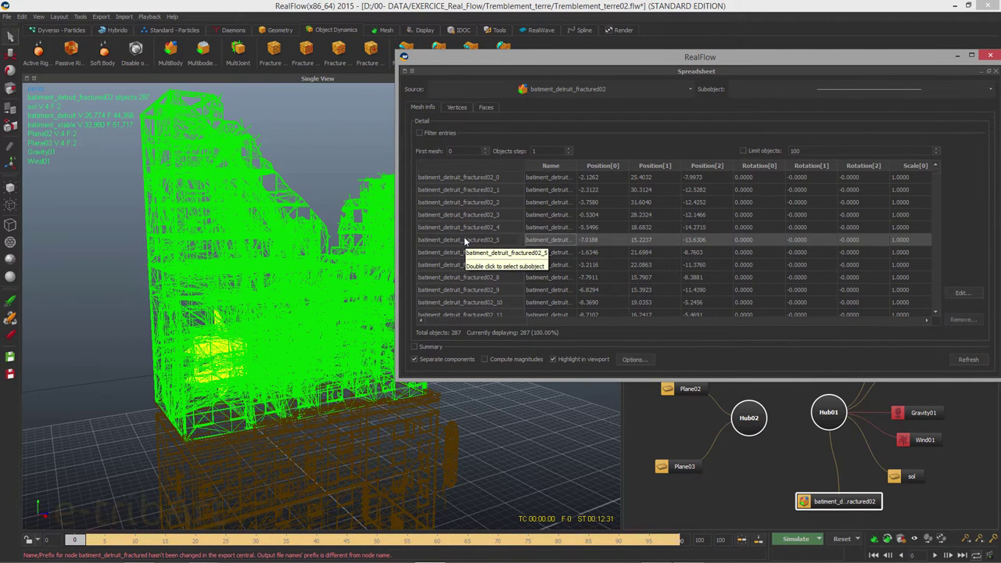
double_click(464, 252)
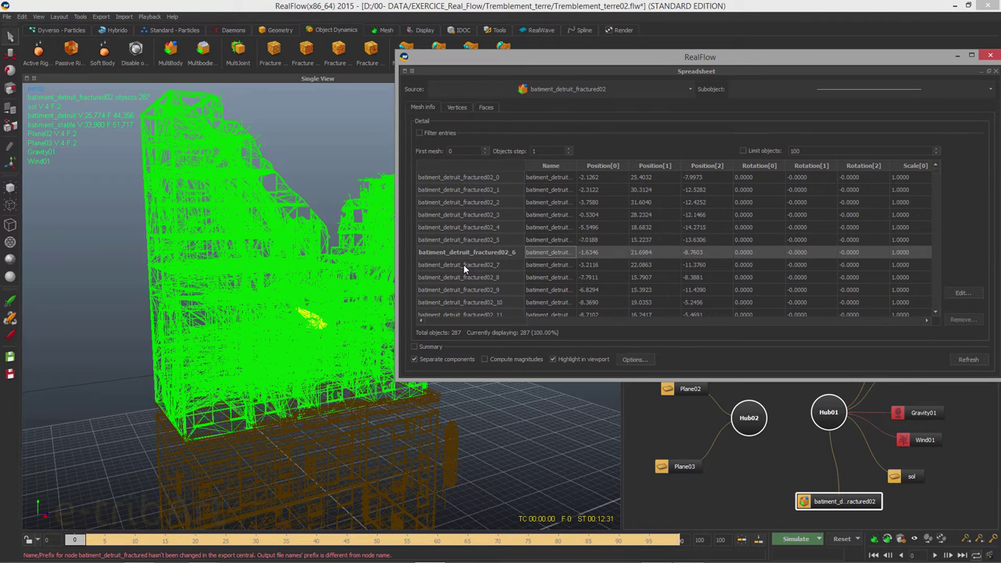
double_click(463, 264)
double_click(461, 277)
double_click(462, 289)
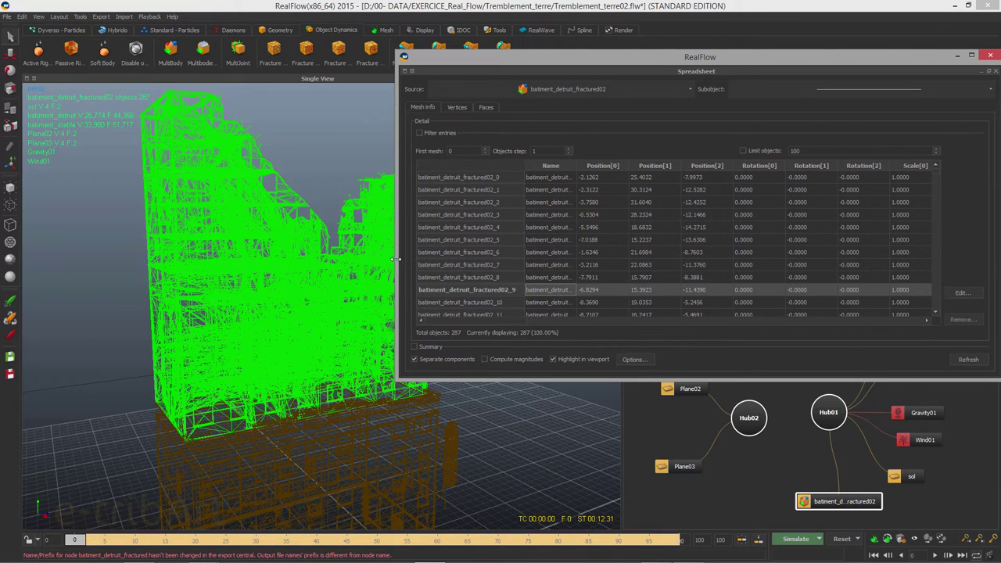
Step: Widen the spreadsheet and examine the mass, volume and area of its small and large fragments
left_click_drag(397, 259, 92, 243)
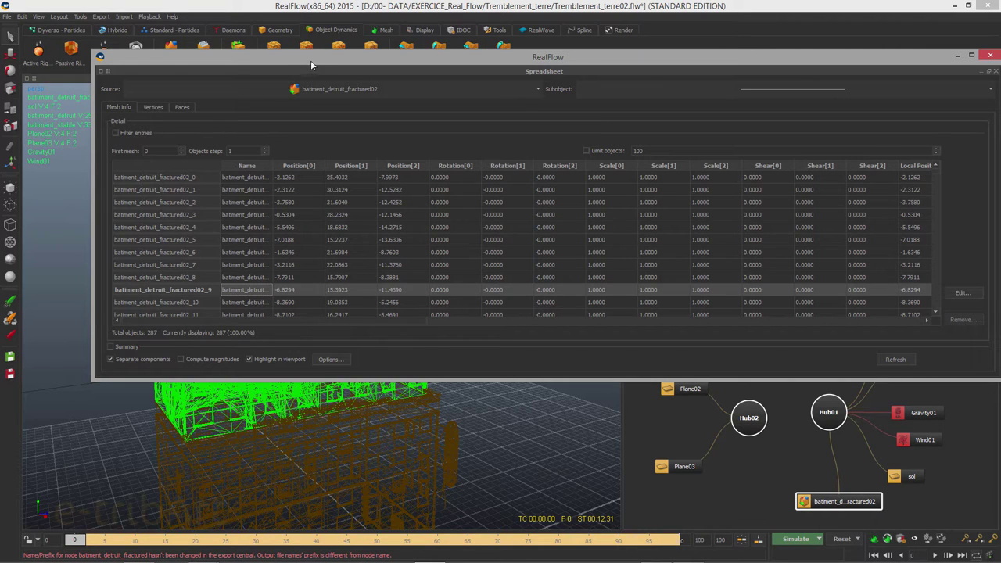
left_click_drag(310, 61, 312, 41)
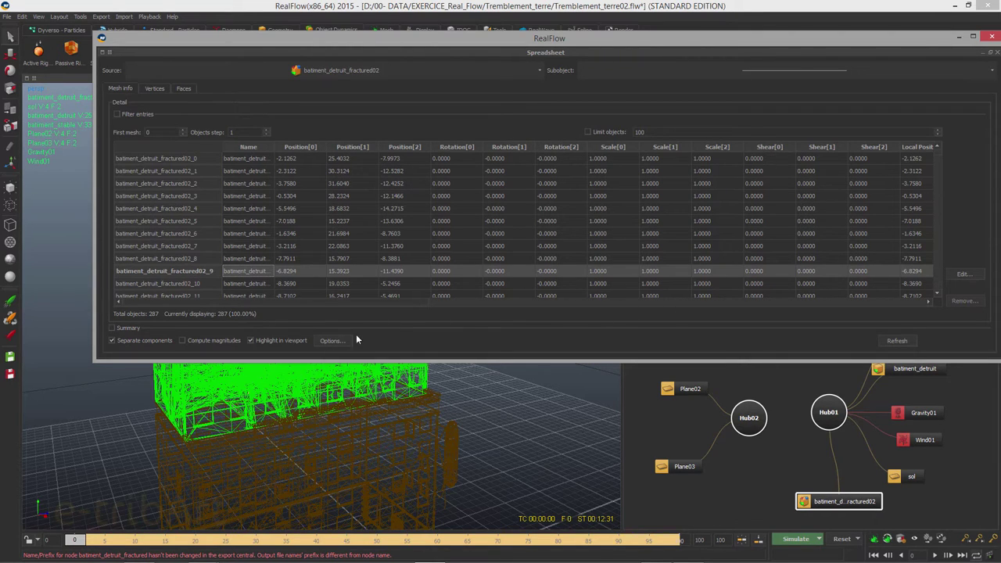
left_click(928, 301)
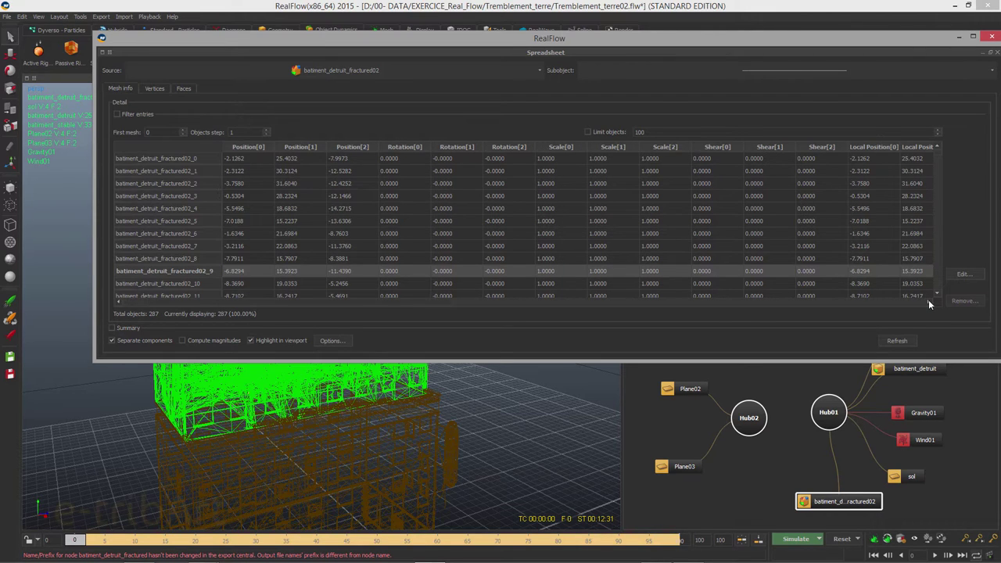
left_click_drag(928, 300, 928, 300)
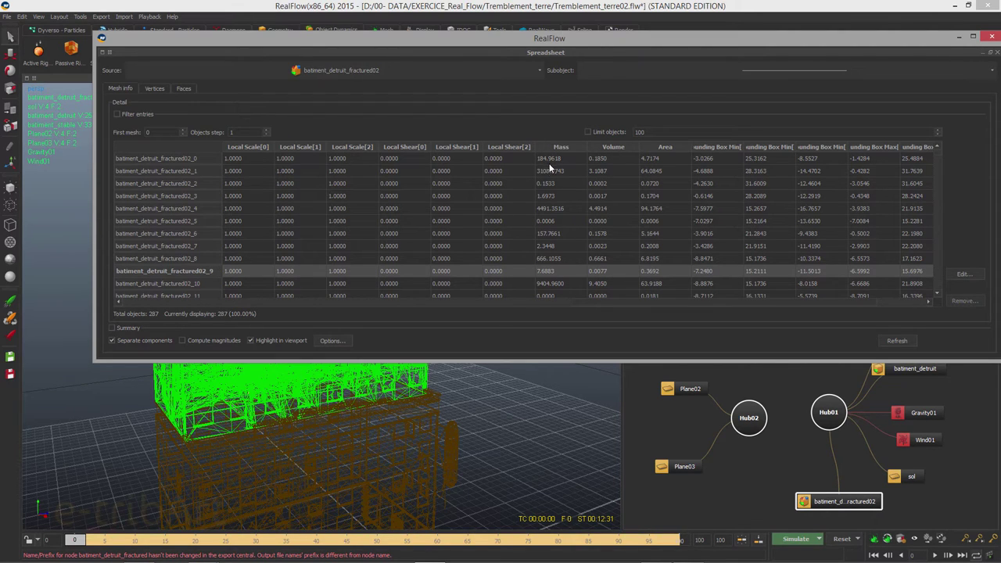
left_click(547, 184)
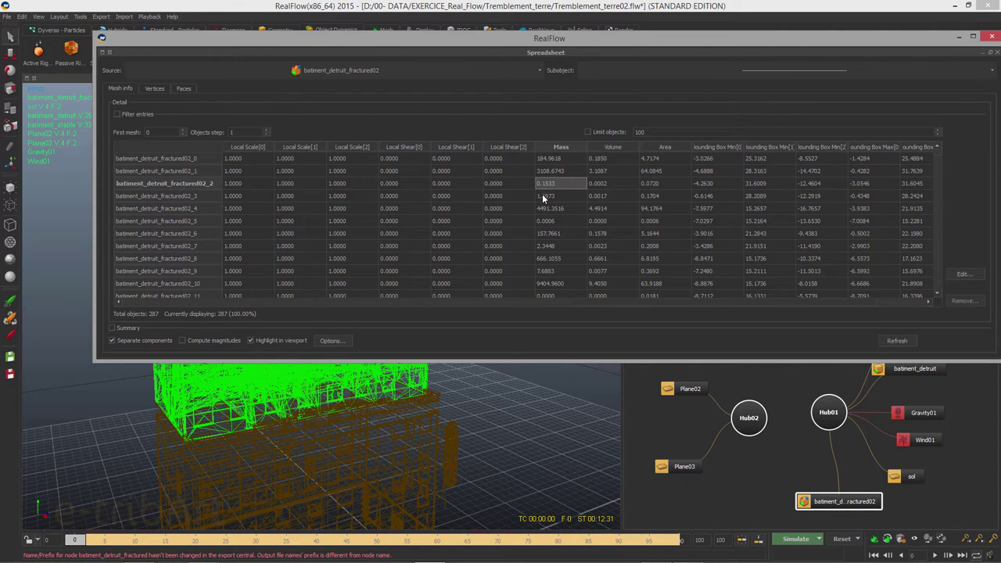
left_click(546, 222)
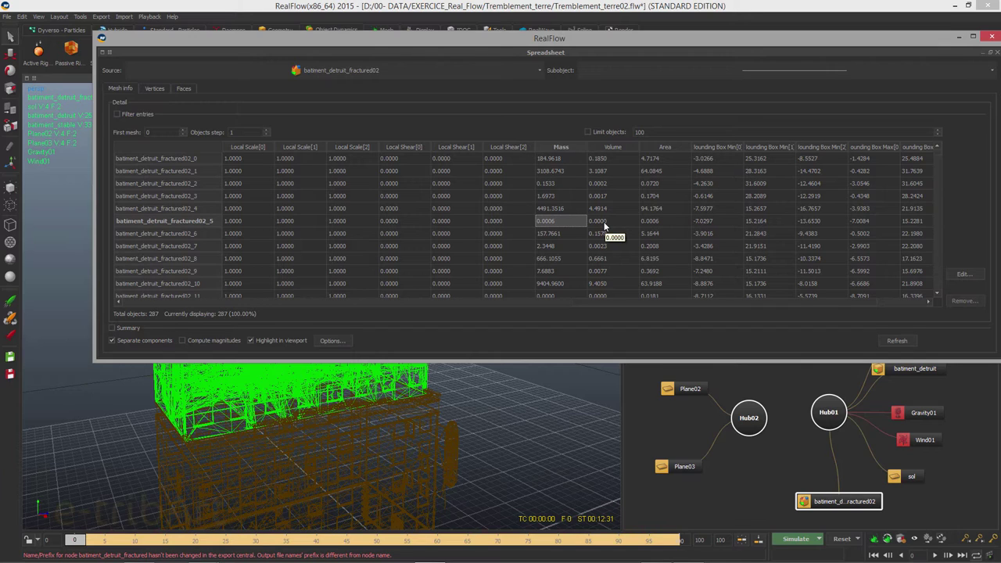
left_click(652, 221)
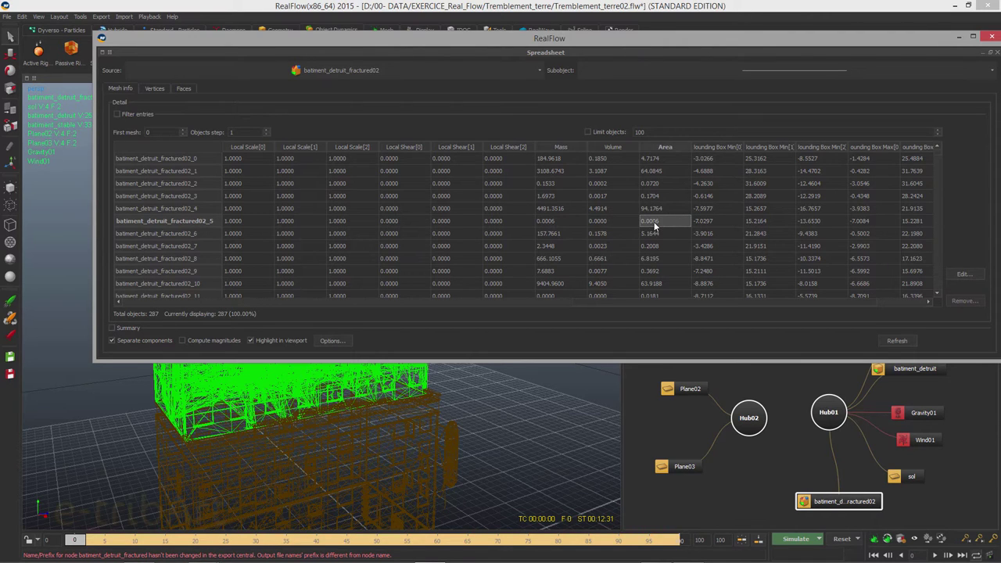
left_click(569, 222)
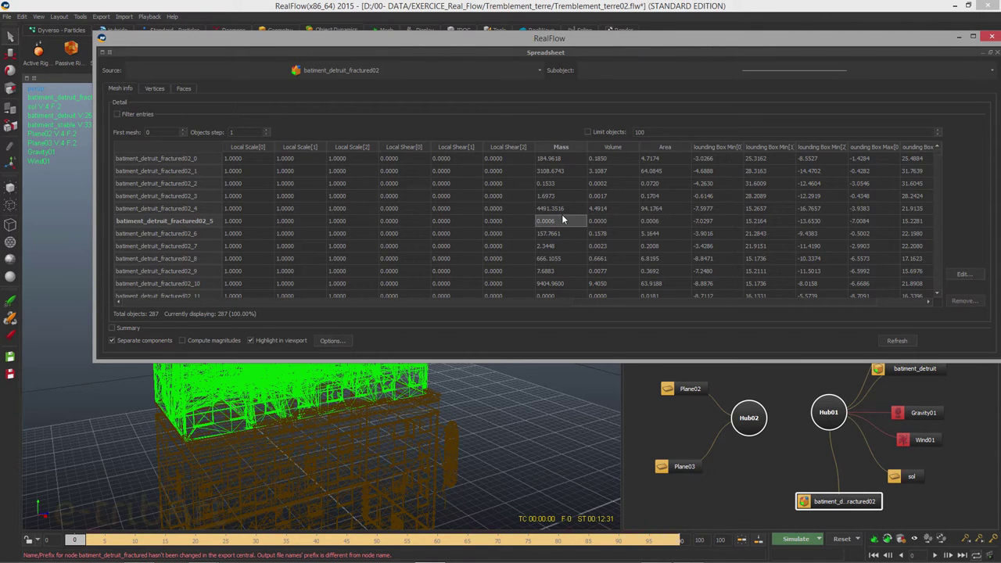
left_click(550, 259)
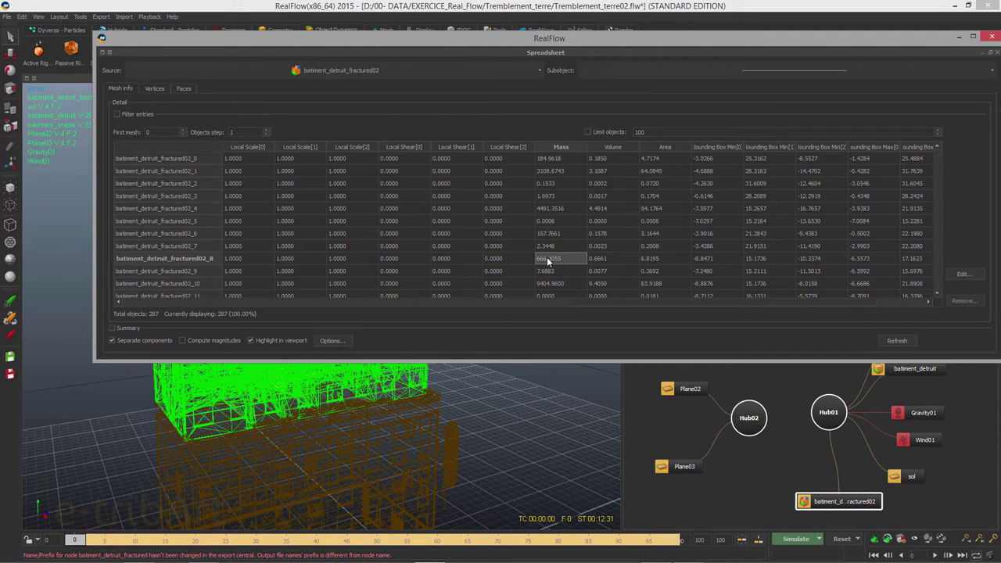
Step: Set the mass of fragment batiment_detruit_fractured02_5 to 1 using the Set new value mode
left_click(553, 221)
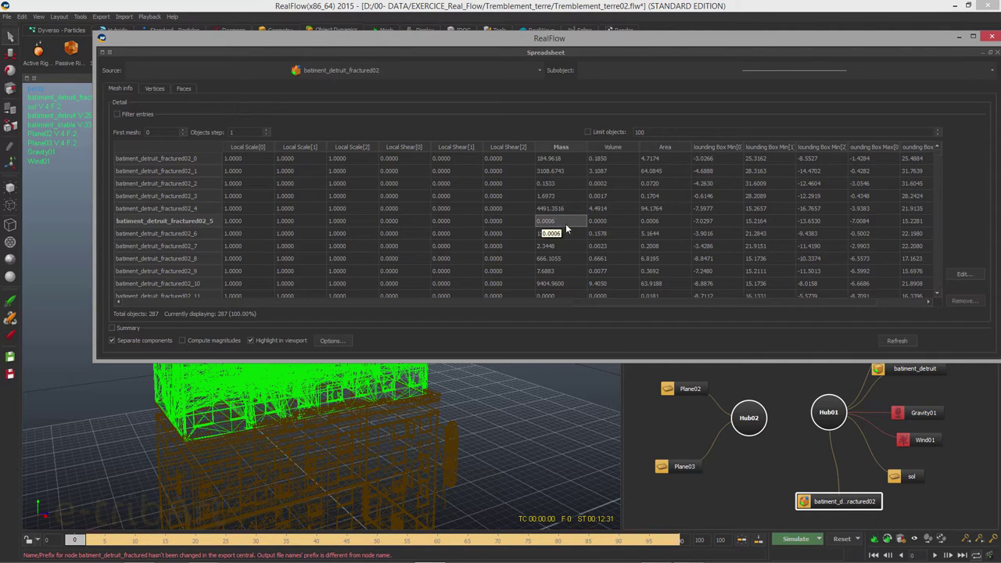
left_click(960, 275)
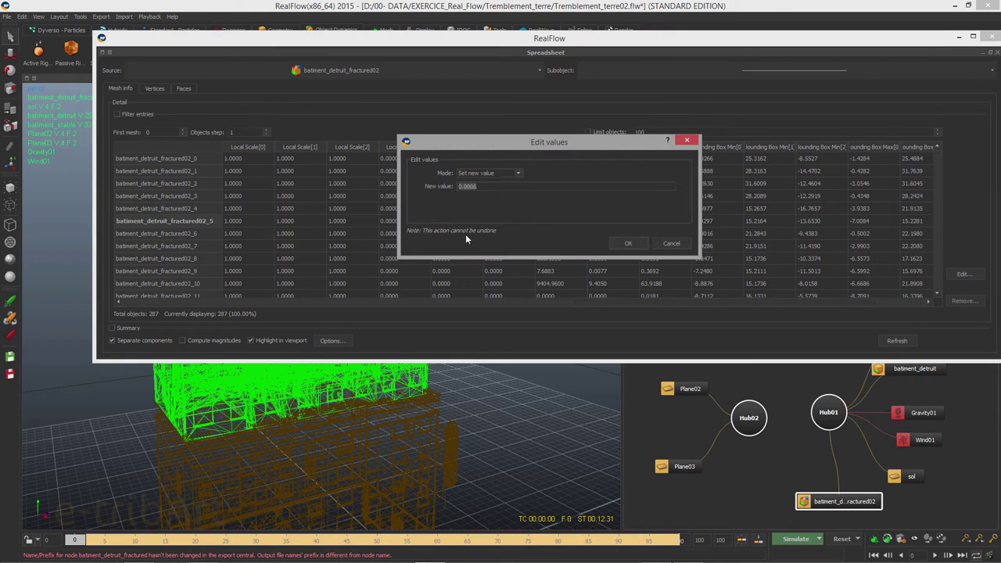
left_click(486, 173)
left_click(486, 176)
left_click(484, 173)
left_click(482, 175)
left_click(483, 189)
left_click_drag(483, 188, 436, 189)
type("1")
left_click(624, 244)
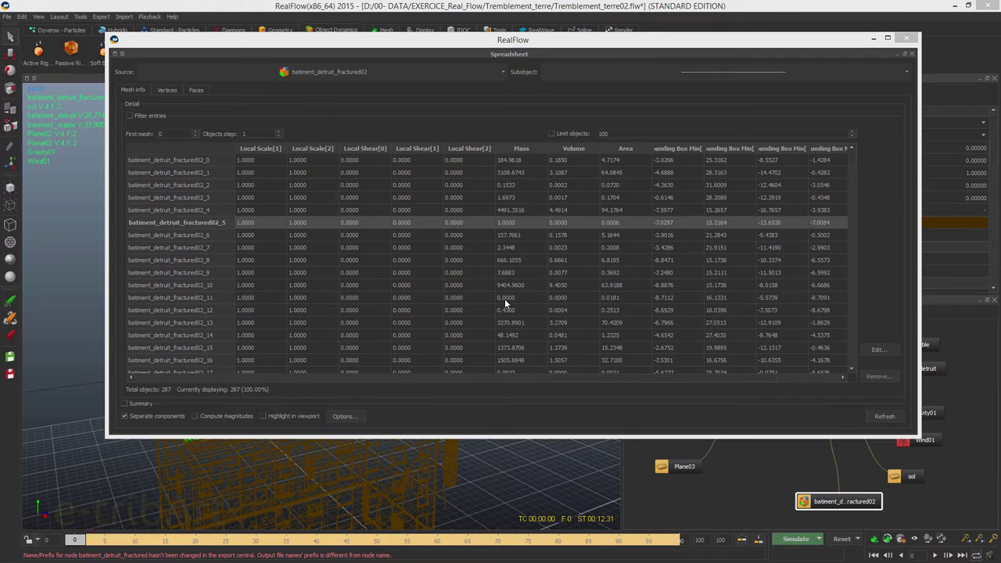
Step: Set the mass of fragment batiment_detruit_fractured02_11 to 1
left_click(204, 298)
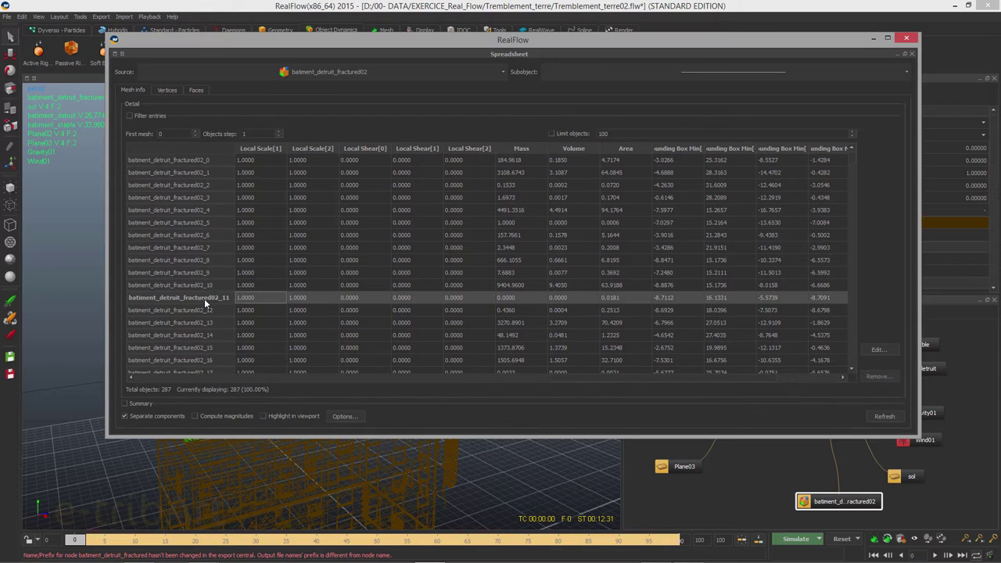
left_click(506, 299)
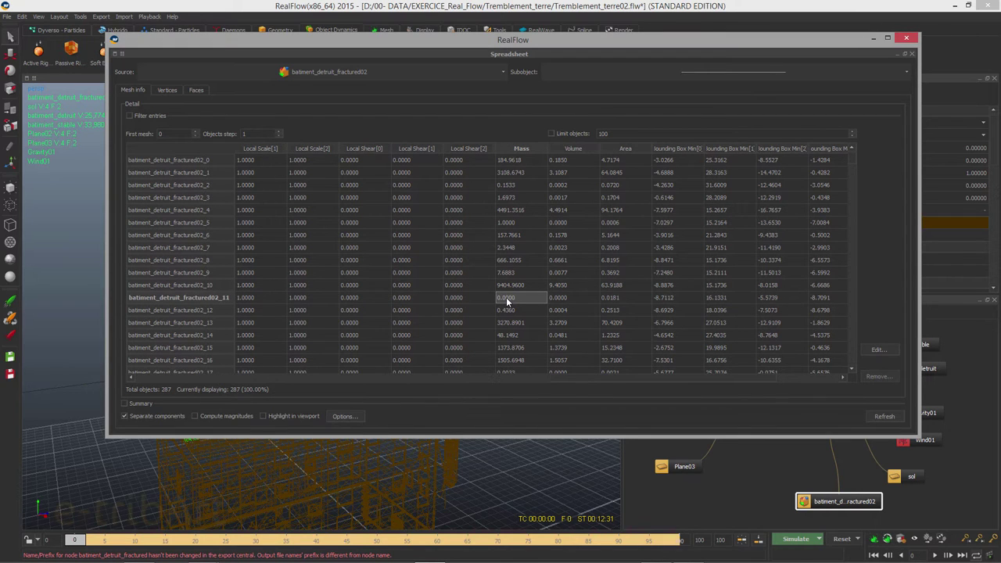
left_click(878, 349)
type("1")
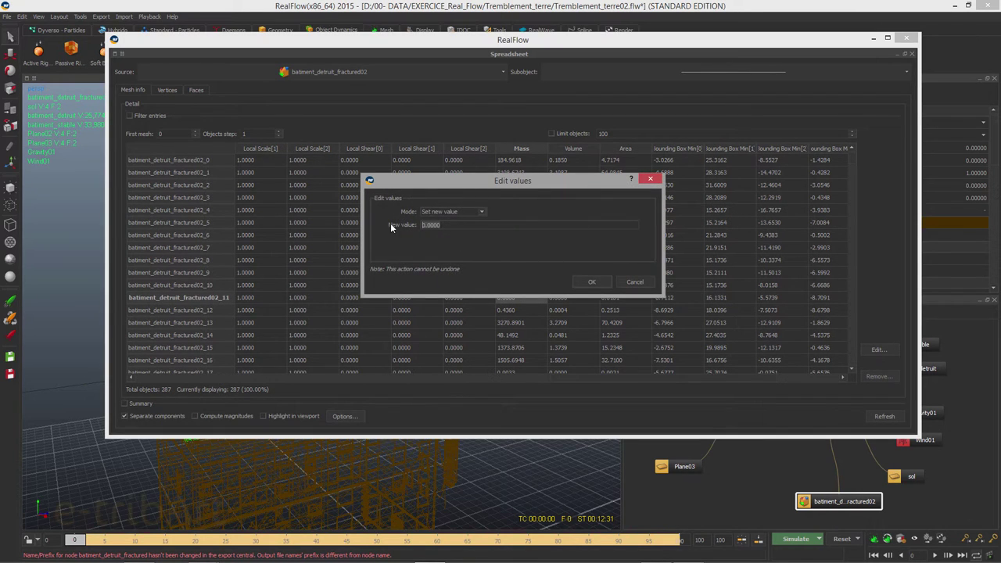
left_click(599, 285)
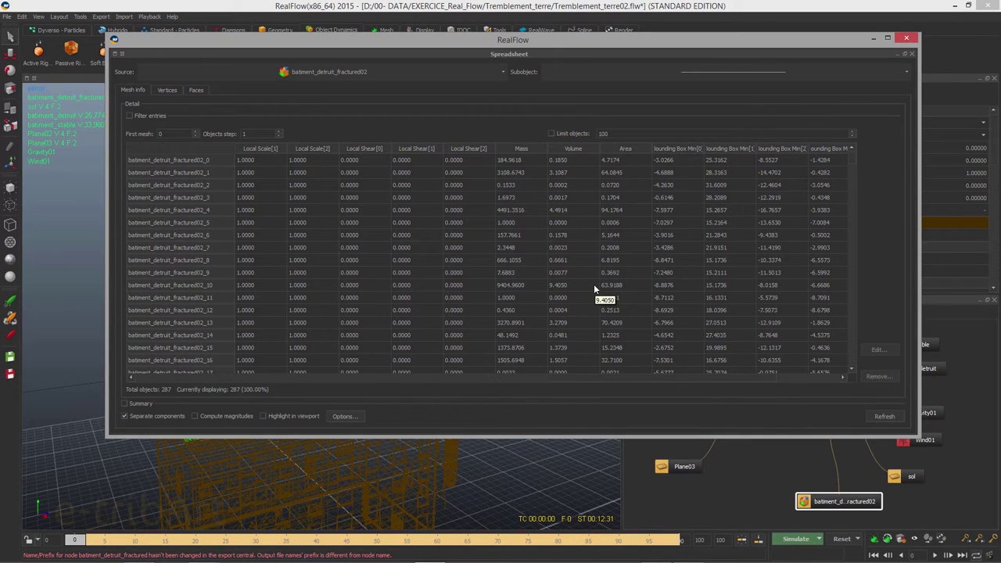
Step: Look through the remaining fragments down to batiment_detruit_fractured02_286, select it and move the spreadsheet clear of the building
left_click(506, 312)
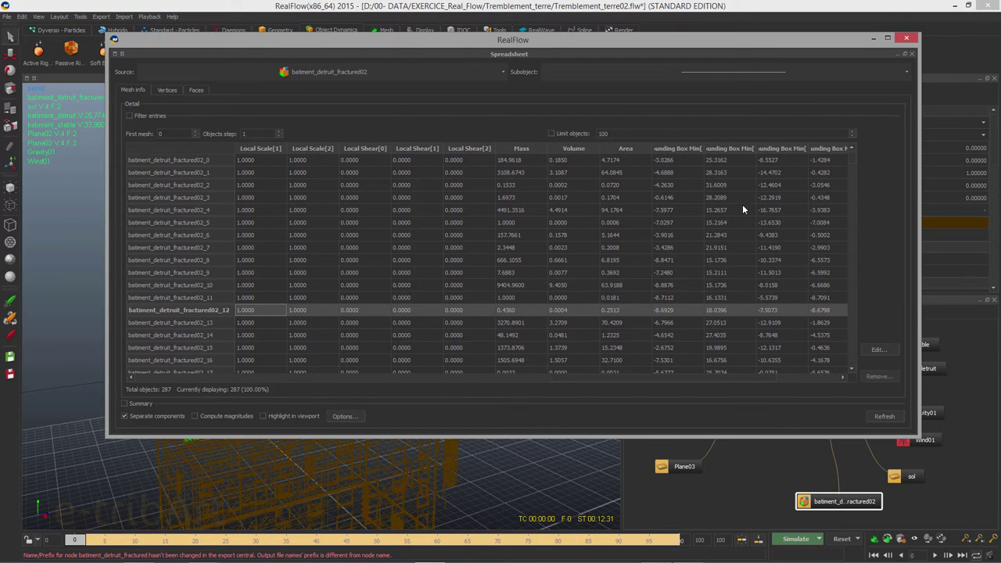
left_click_drag(850, 158, 849, 361)
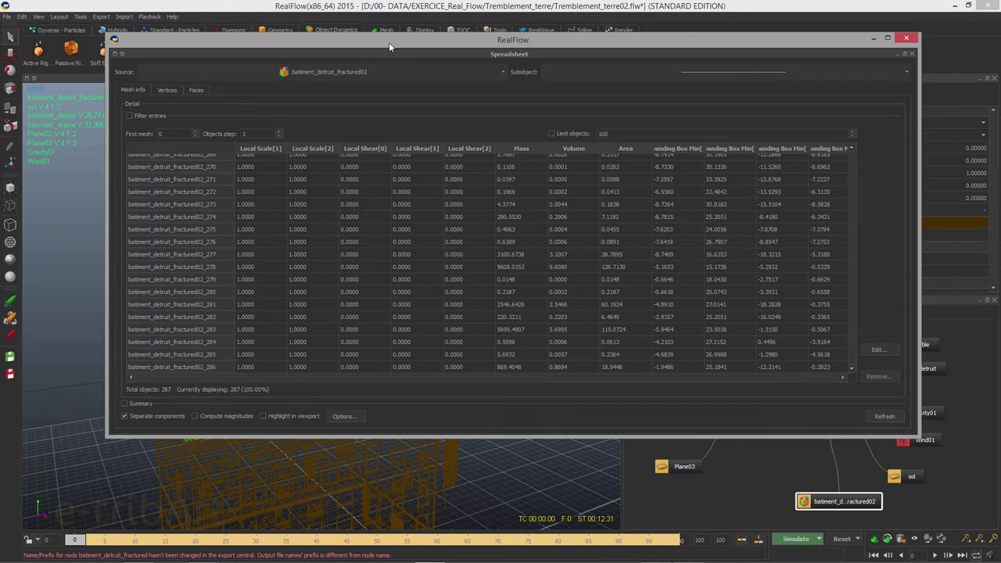
left_click_drag(389, 43, 617, 43)
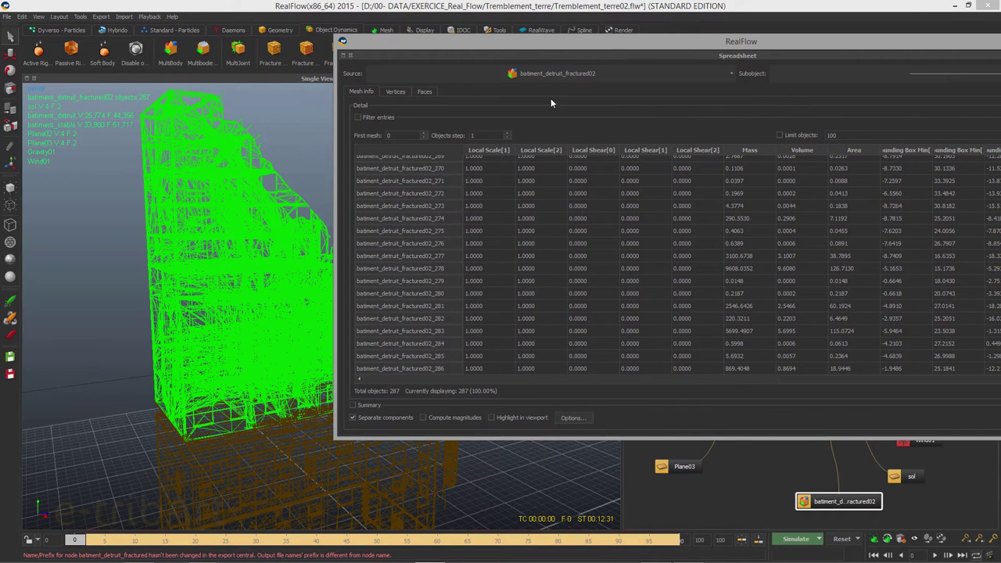
left_click(415, 370)
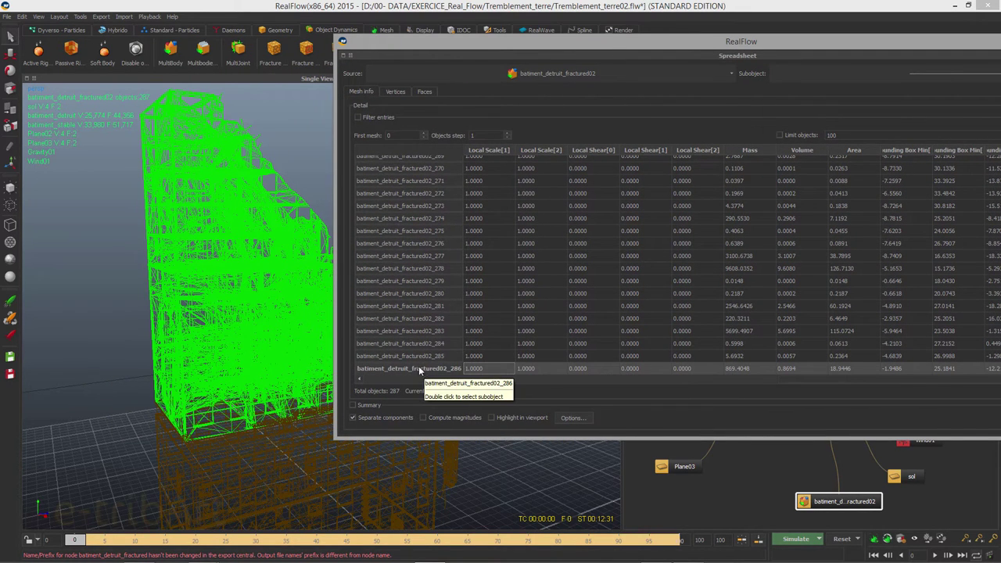
mouse_move(371, 45)
left_mouse_down()
mouse_move(527, 45)
mouse_move(386, 45)
left_mouse_up()
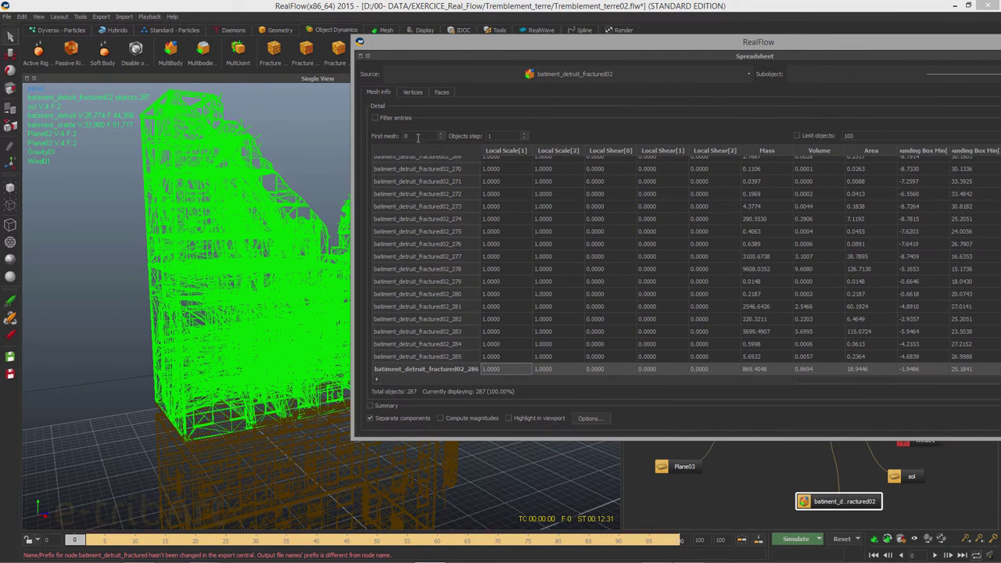
Step: Turn on viewport highlighting for the spreadsheet's fragments and restrict it to Display only if selected
left_click(537, 419)
left_click(580, 418)
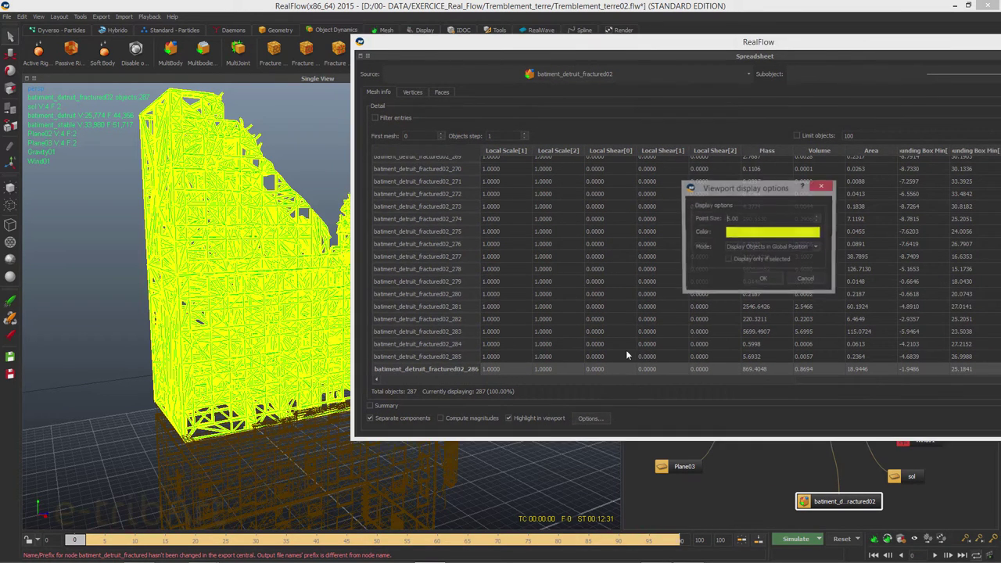
left_click(729, 260)
left_click(762, 279)
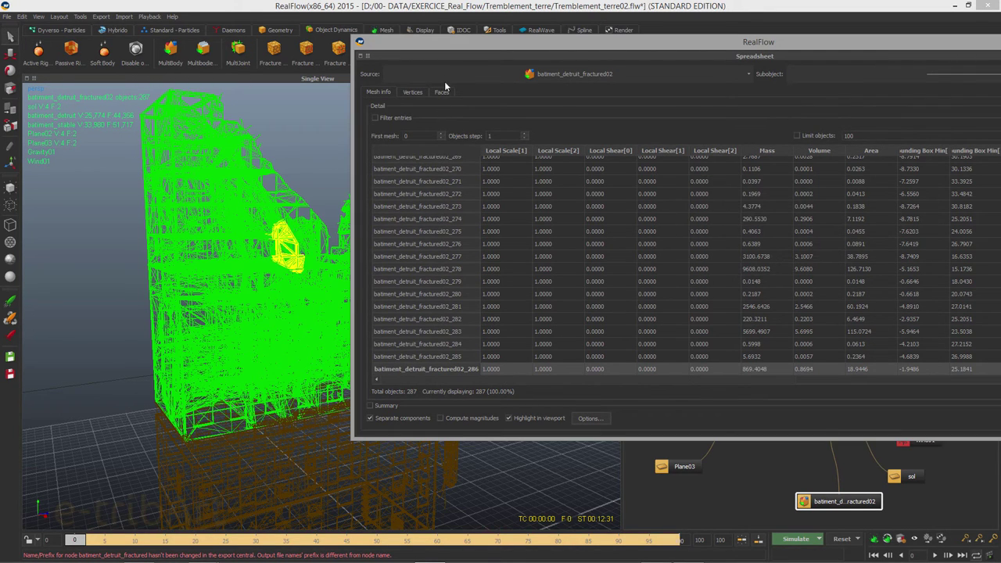
Step: Locate fragment batiment_detruit_fractured02_281 on the building from its spreadsheet row and close the spreadsheet
left_click_drag(446, 52, 385, 58)
left_click(183, 419)
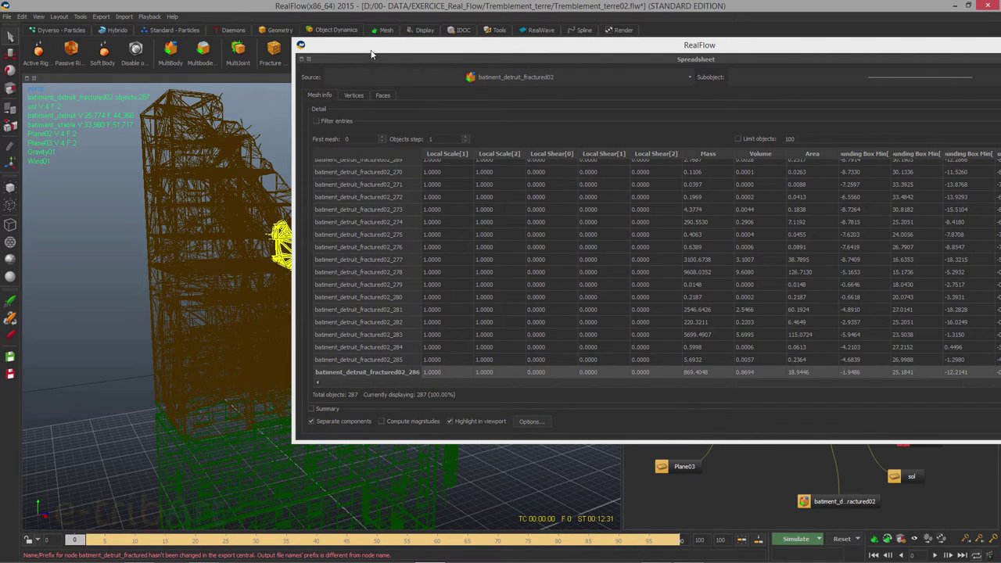
left_click_drag(371, 54, 159, 53)
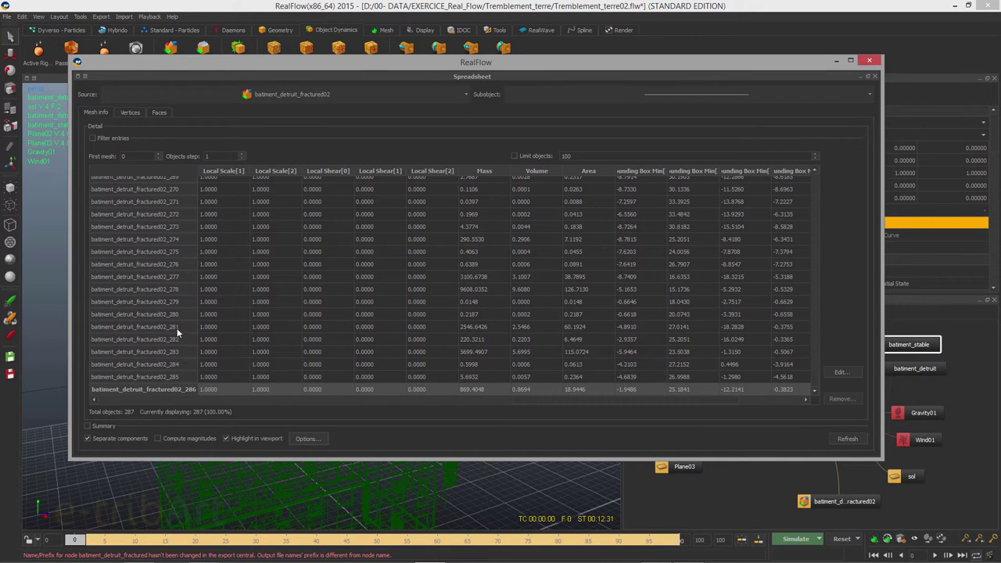
left_click(166, 327)
left_click_drag(180, 60, 330, 41)
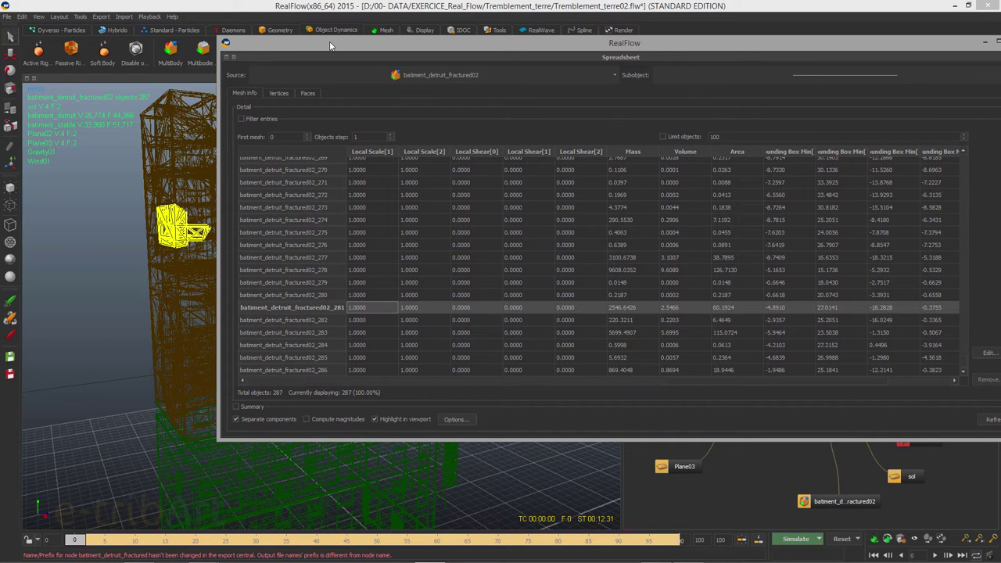
left_click_drag(329, 40, 198, 61)
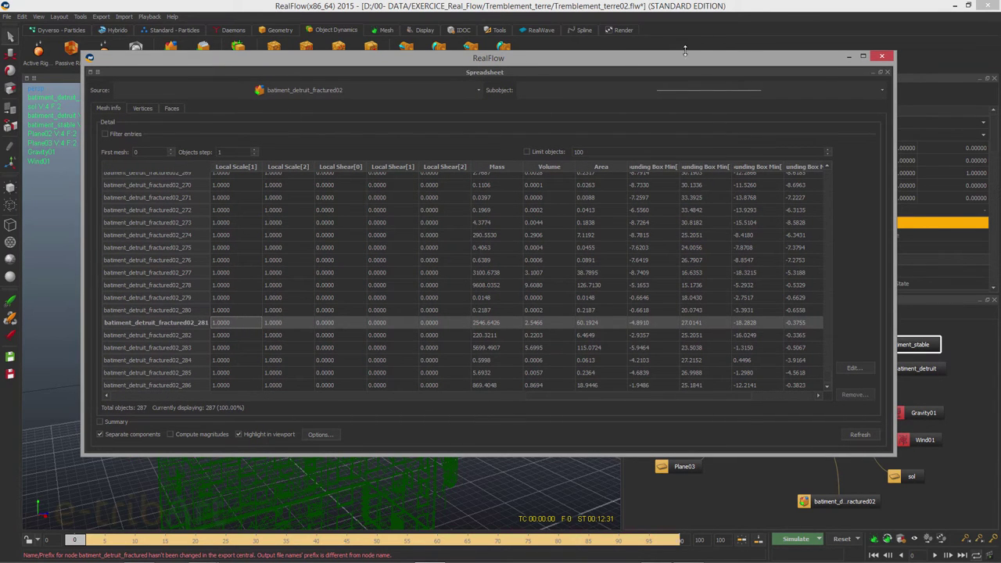
left_click(882, 58)
left_click(882, 58)
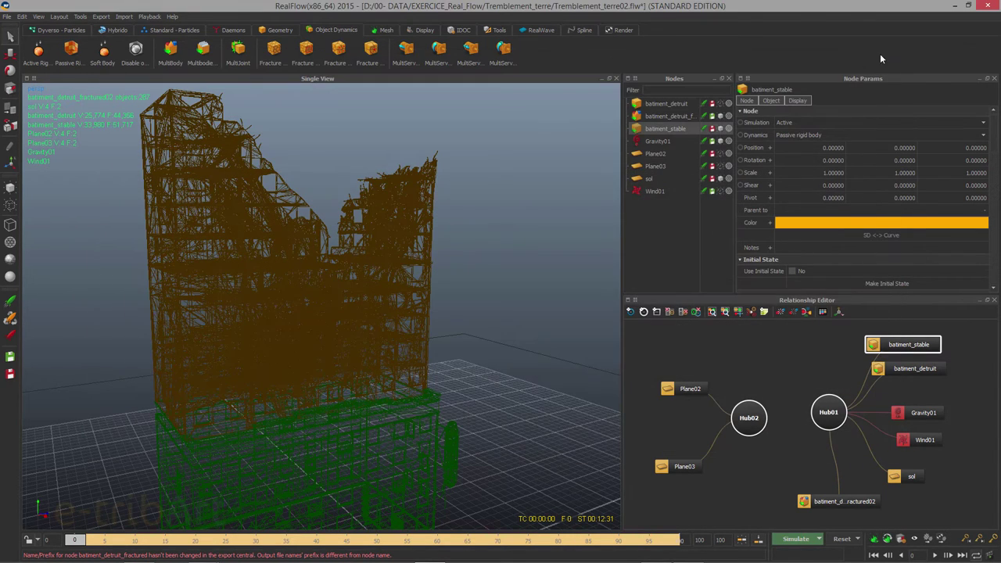
Step: Make Wind01 visible in the viewport and examine its direction relative to the building
mouse_move(333, 323)
left_mouse_down("alt")
mouse_move(348, 319)
mouse_move(332, 320)
mouse_move(333, 344)
mouse_move(339, 328)
mouse_move(357, 326)
mouse_move(372, 340)
mouse_move(375, 330)
mouse_move(351, 331)
mouse_move(349, 349)
mouse_move(335, 350)
mouse_move(336, 326)
left_mouse_up("alt")
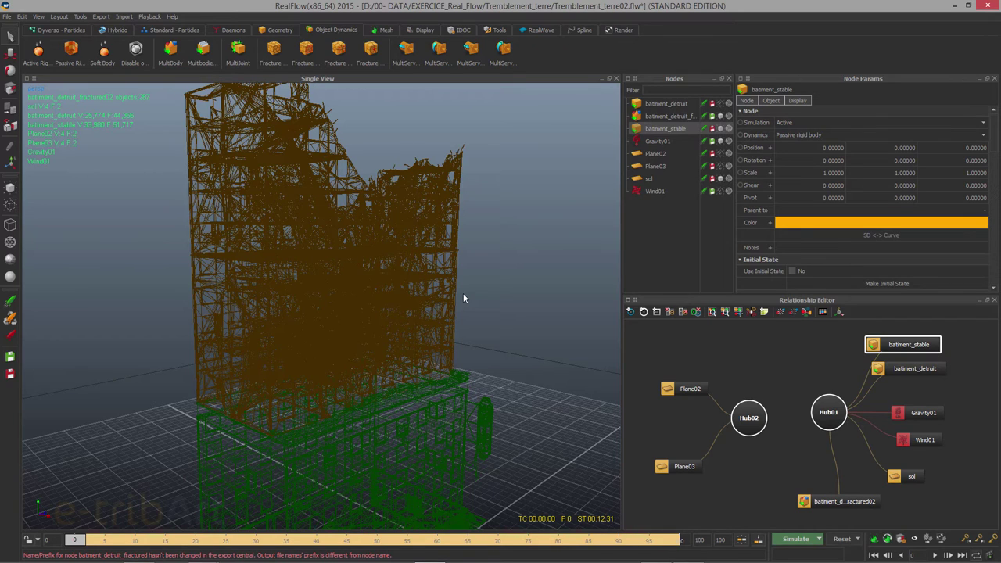
left_click_drag(332, 285, 311, 301, "alt")
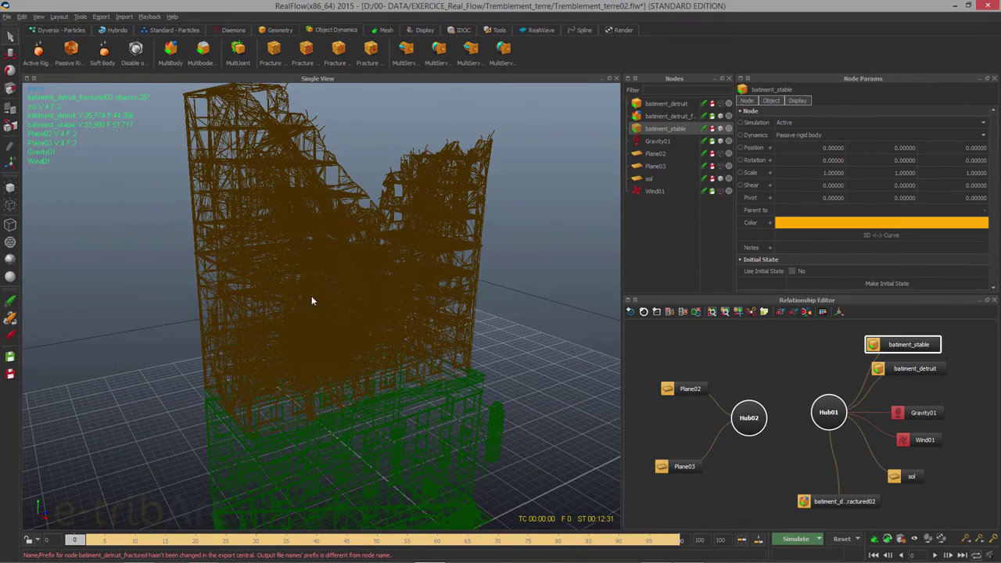
left_click(653, 191)
left_click(720, 192)
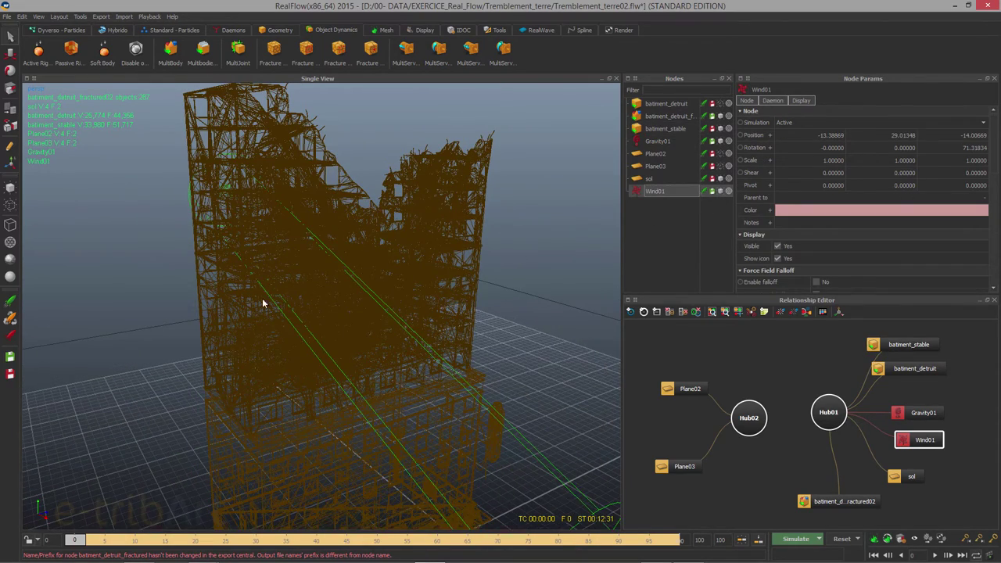
left_click_drag(262, 304, 320, 277, "alt")
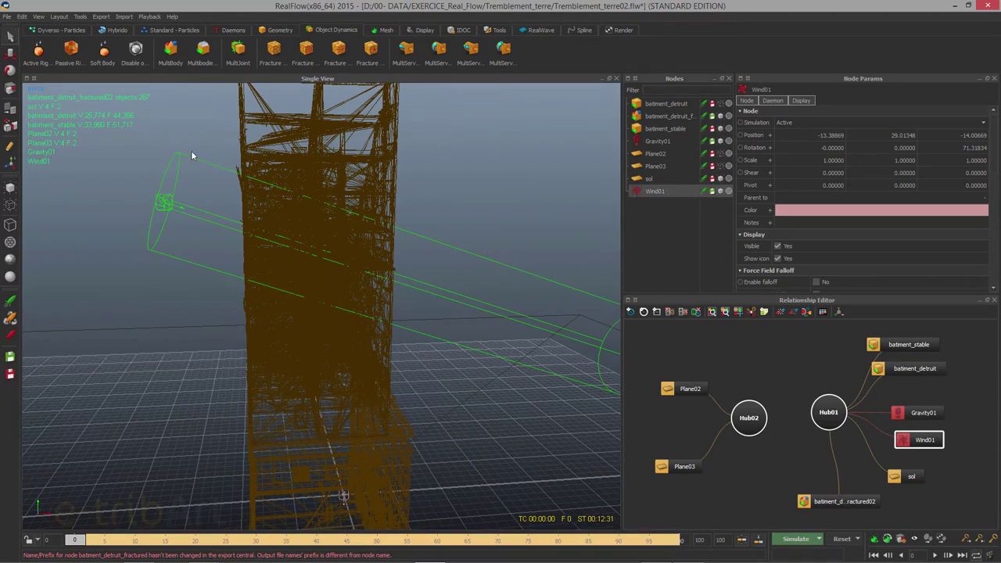
left_click_drag(229, 267, 117, 273, "alt")
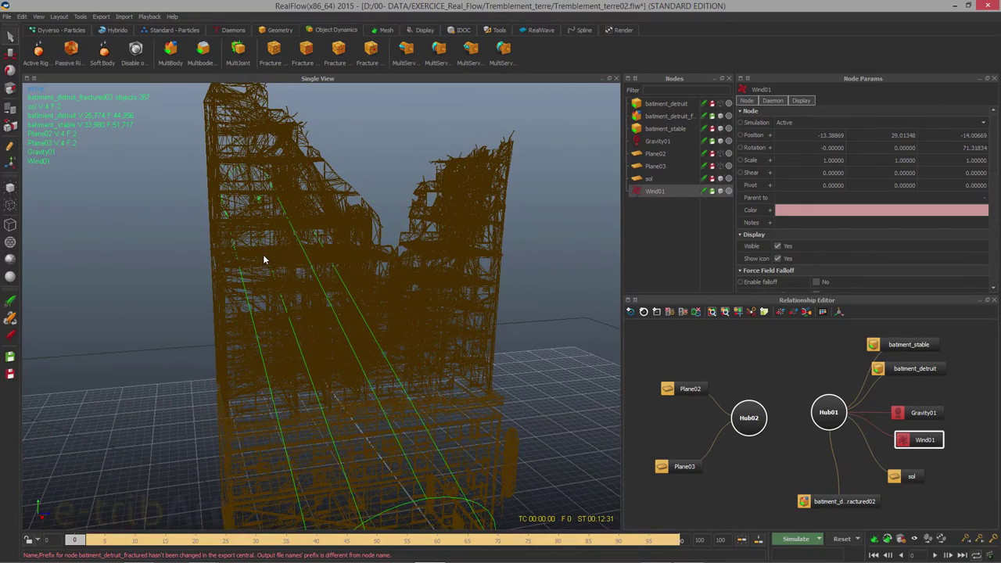
left_click_drag(262, 254, 298, 257, "alt")
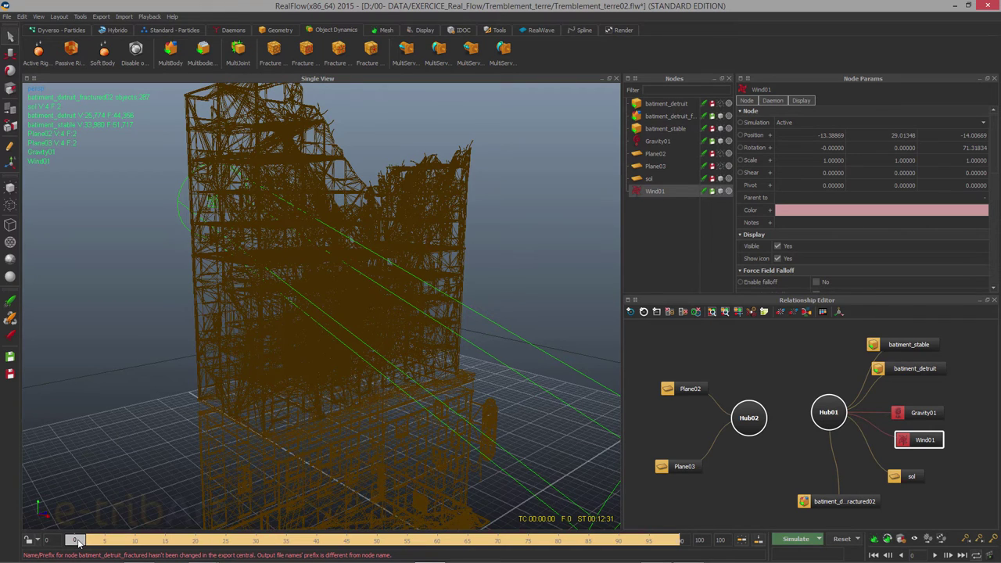
Step: Reset the simulation to frame 0 and clear the cached frames
left_click(842, 539)
left_click(480, 292)
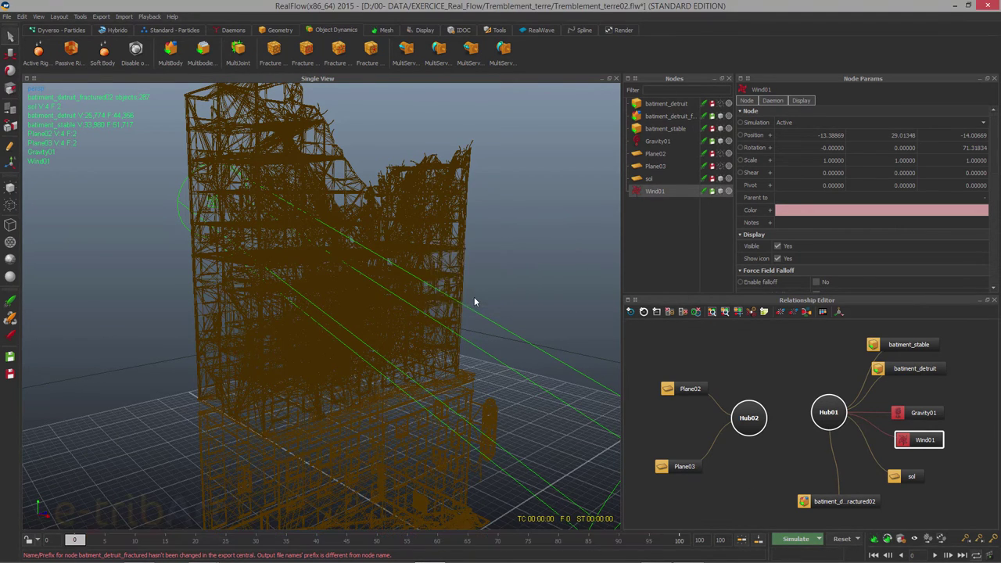
left_click_drag(343, 298, 425, 294, "alt")
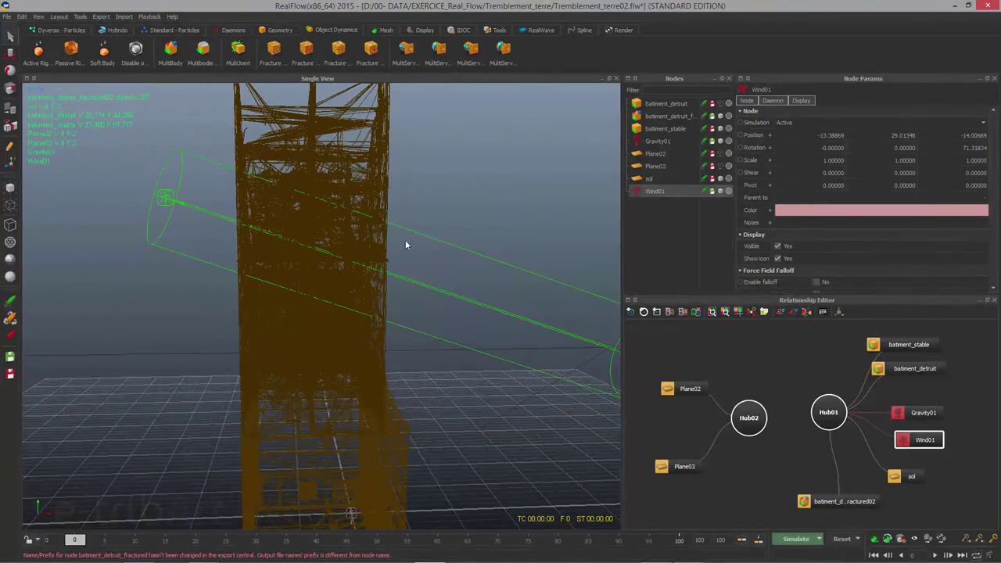
Step: Select Gravity01 and examine the forces acting on the building from the side and the front
left_click(664, 140)
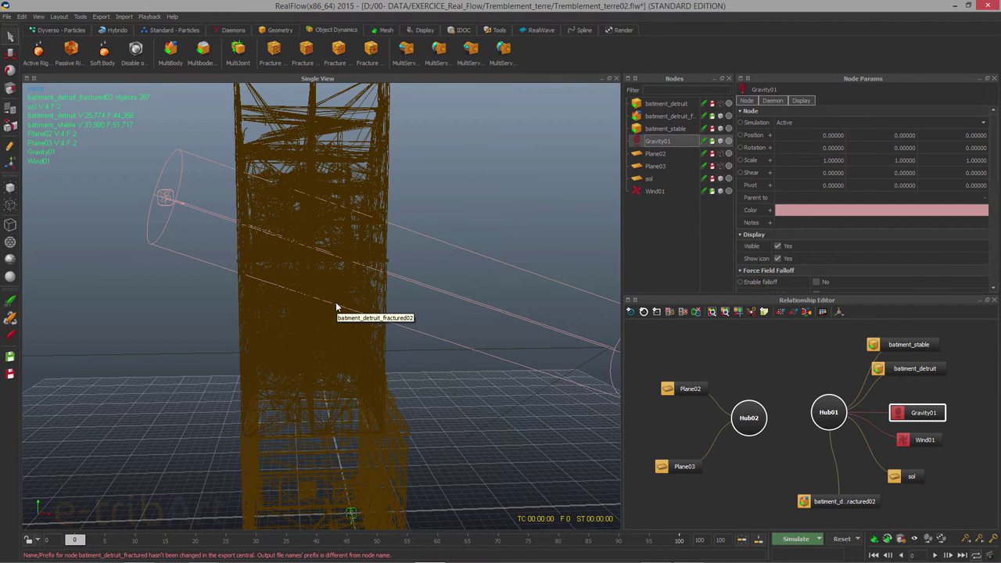
left_click_drag(337, 307, 259, 303, "alt")
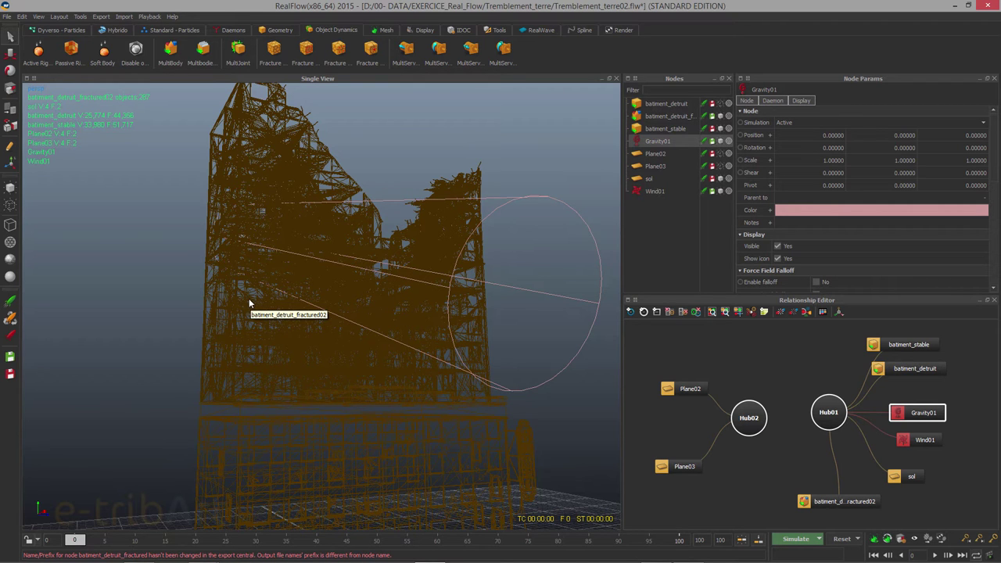
left_click_drag(242, 289, 349, 321, "alt")
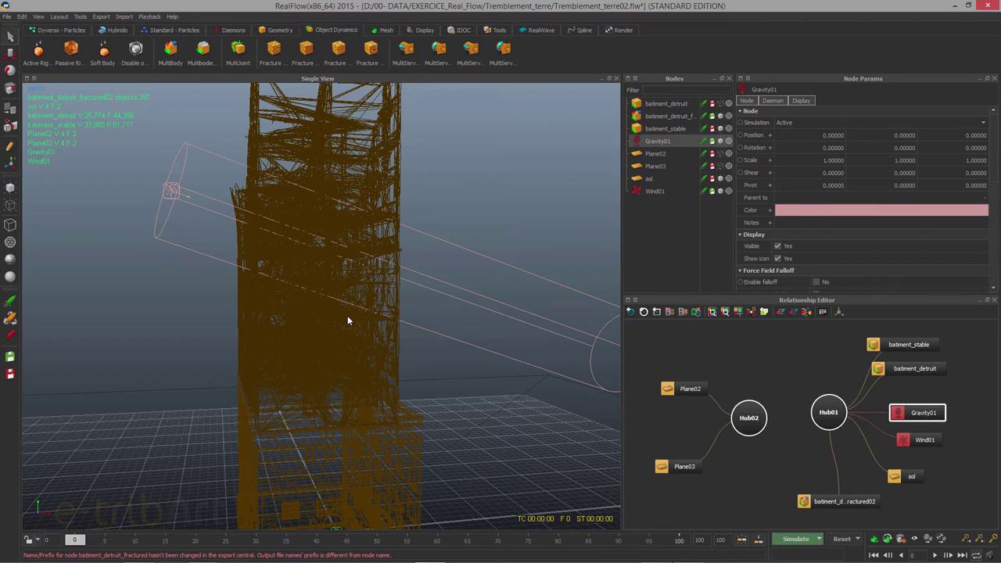
left_click_drag(349, 321, 341, 323, "alt")
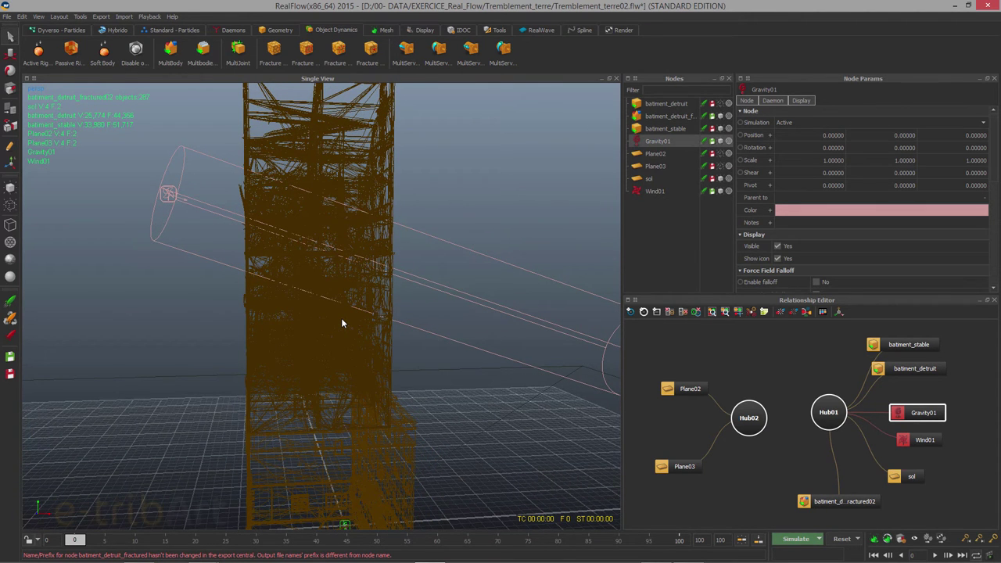
Step: Make Plane02 visible beside the building and switch the viewport from wireframe to shaded display
left_click(650, 154)
left_click(720, 154)
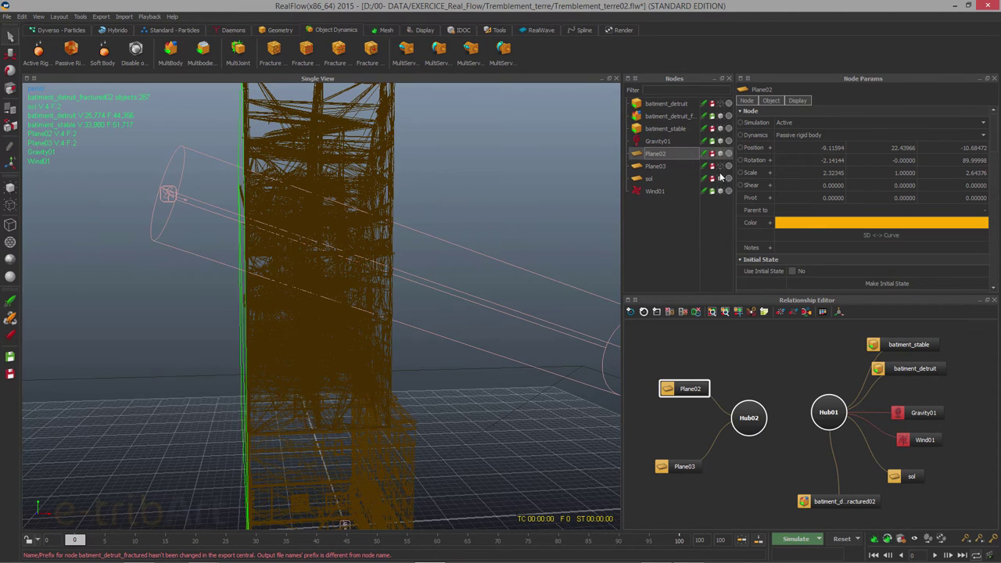
left_click(720, 167)
left_click_drag(334, 314, 341, 317, "alt")
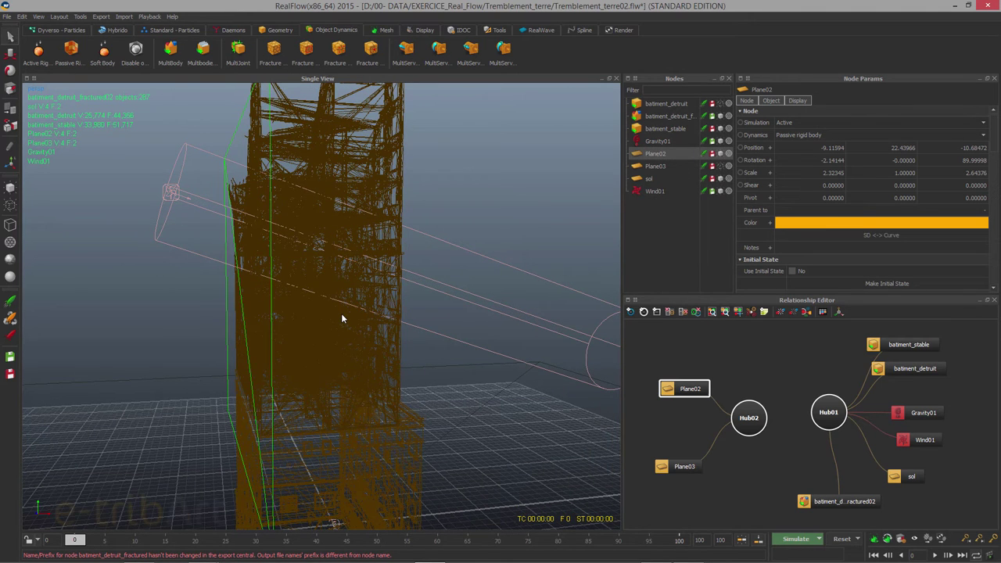
key("4")
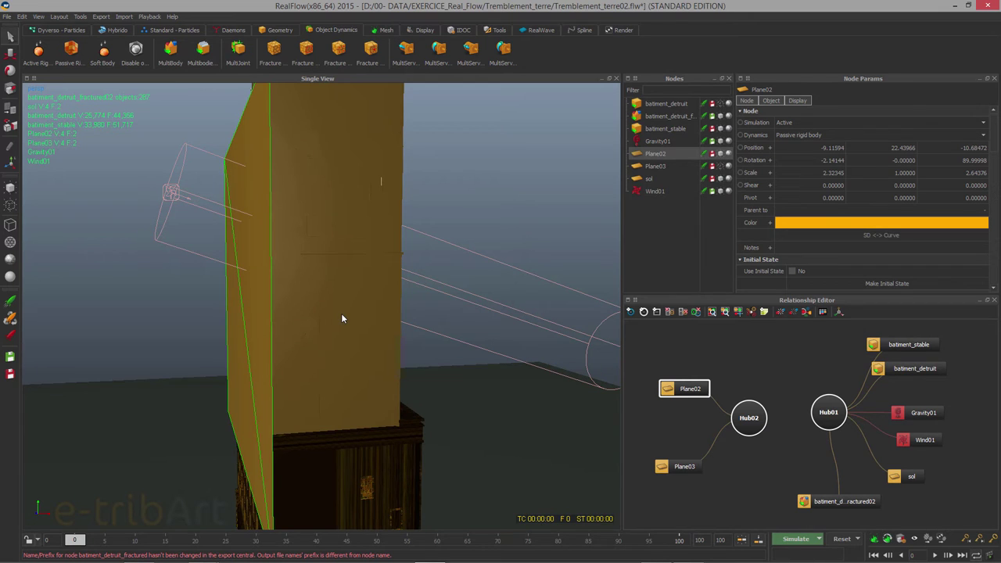
Step: Examine the gap between Plane02 and the wall of the destroyed building from several angles
left_click_drag(371, 327, 236, 328, "alt")
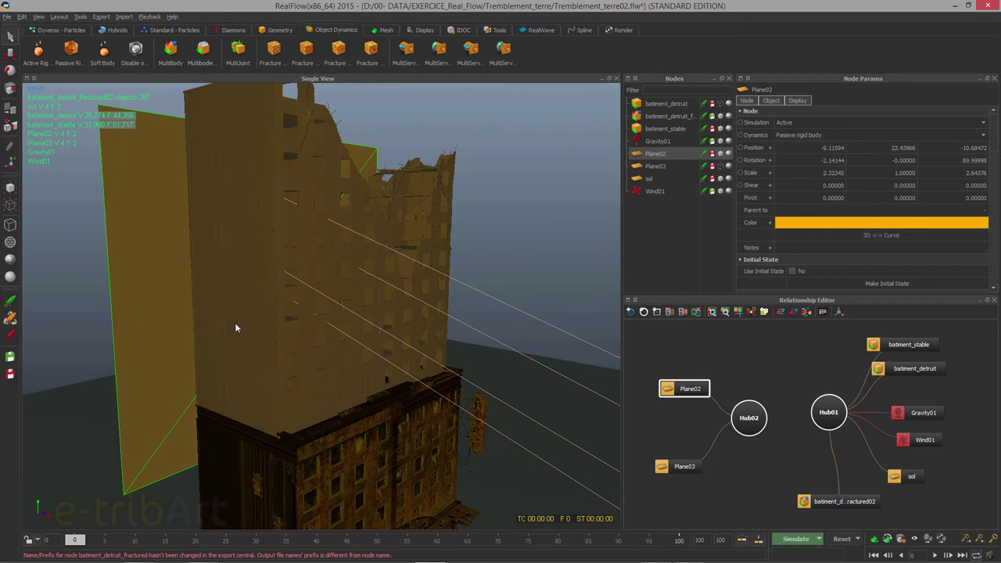
left_click_drag(162, 306, 262, 326, "alt")
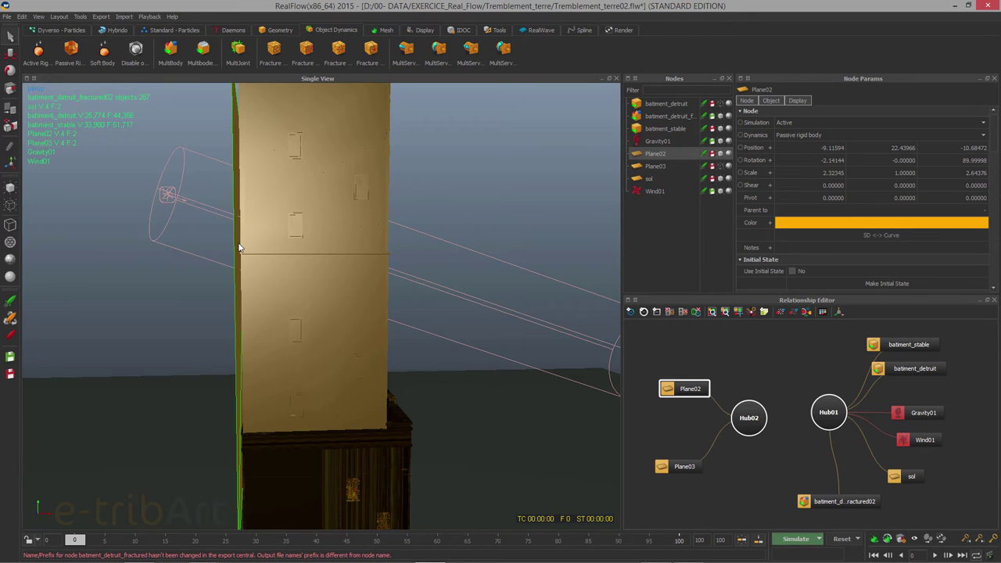
left_click_drag(240, 248, 244, 250, "alt")
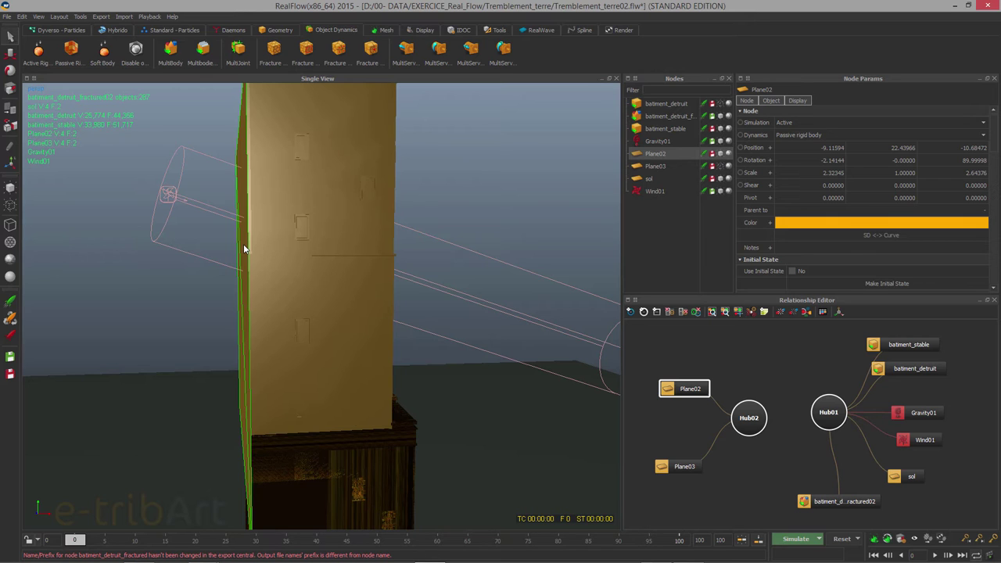
mouse_move(265, 248)
left_mouse_down("alt")
mouse_move(279, 242)
mouse_move(274, 250)
left_mouse_up("alt")
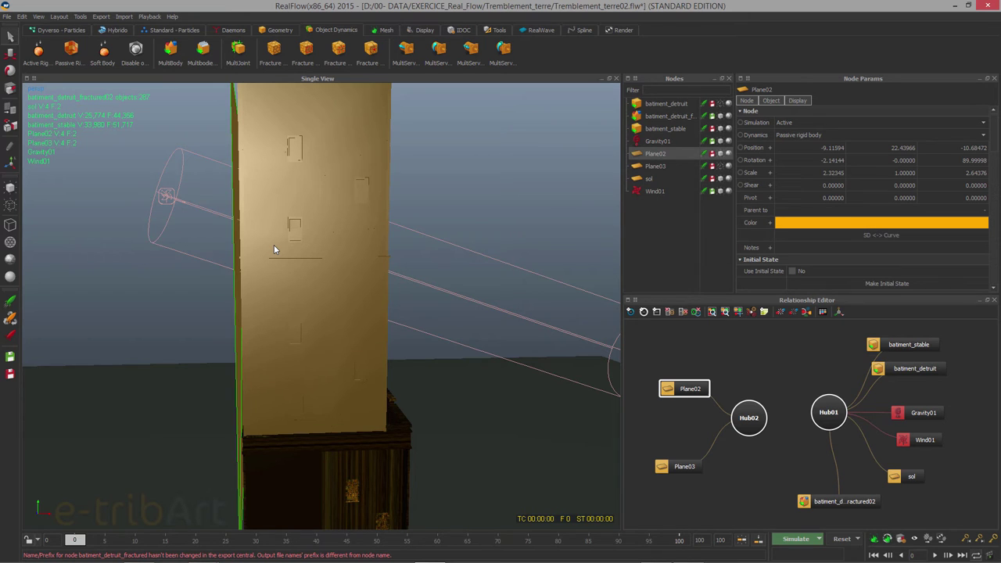
Step: Select Wind01 and the fractured building in turn and examine how the wind is aimed at the fragments
left_click(204, 206)
left_click_drag(224, 230, 263, 269, "alt")
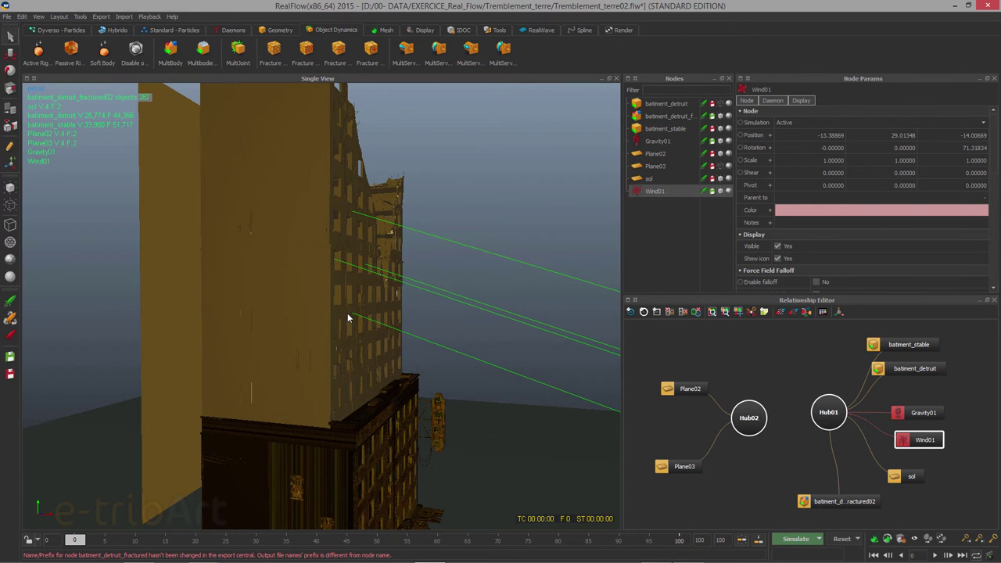
left_click_drag(361, 313, 299, 316, "alt")
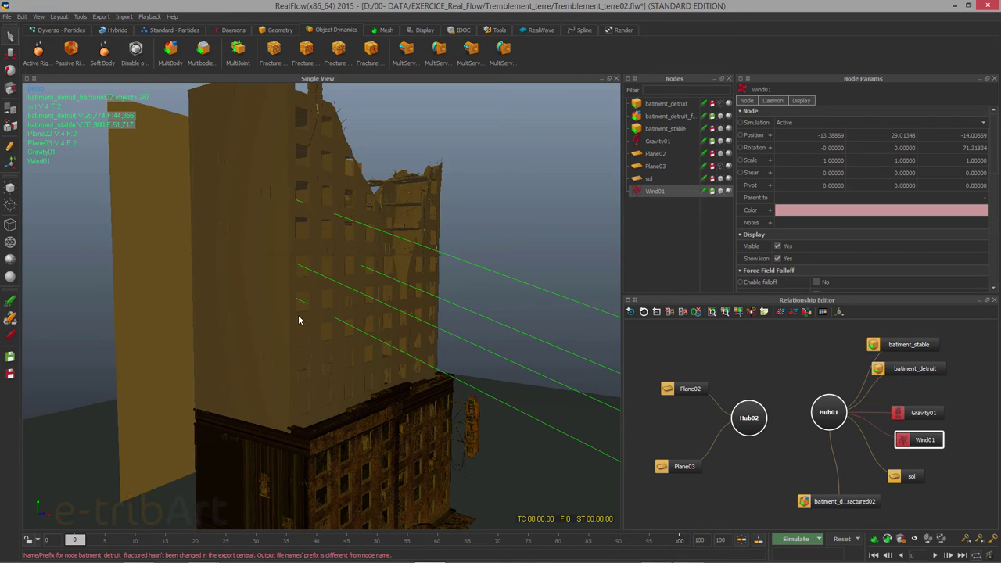
left_click(297, 357)
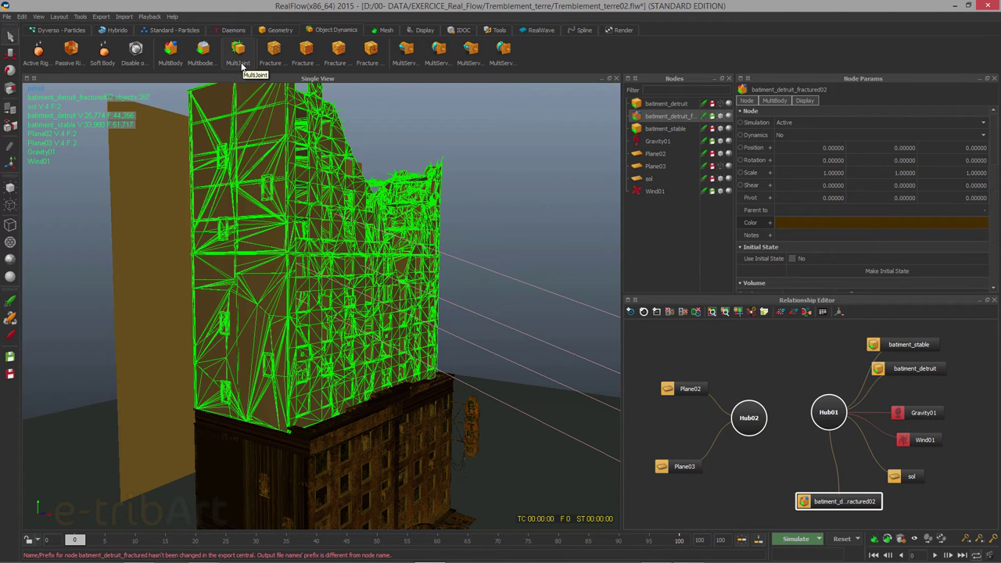
mouse_move(251, 272)
left_mouse_down("alt")
mouse_move(308, 263)
mouse_move(268, 273)
mouse_move(266, 261)
mouse_move(255, 281)
left_mouse_up("alt")
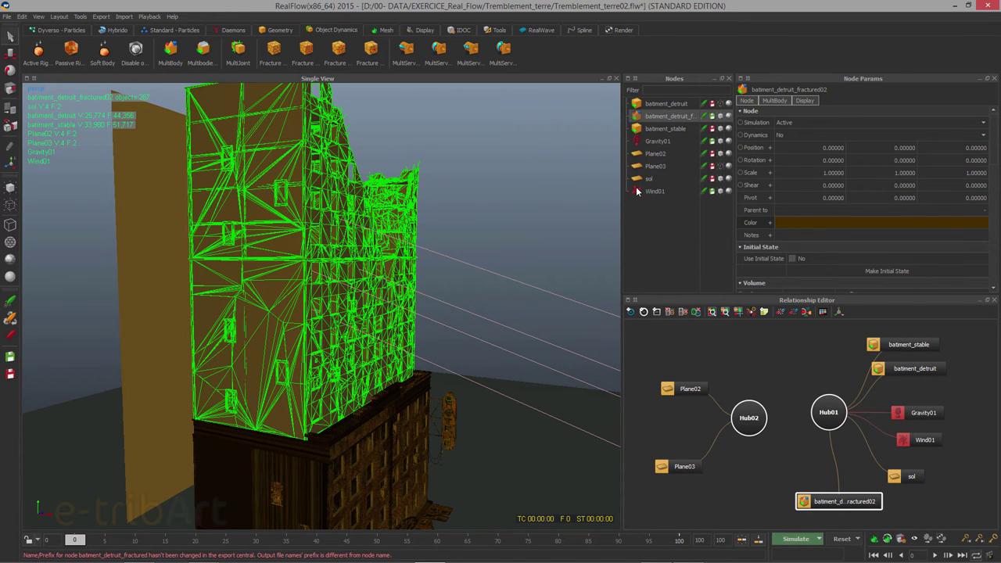
Step: Make Plane03 visible and check its placement against the lower facade of the destroyed building
left_click(655, 167)
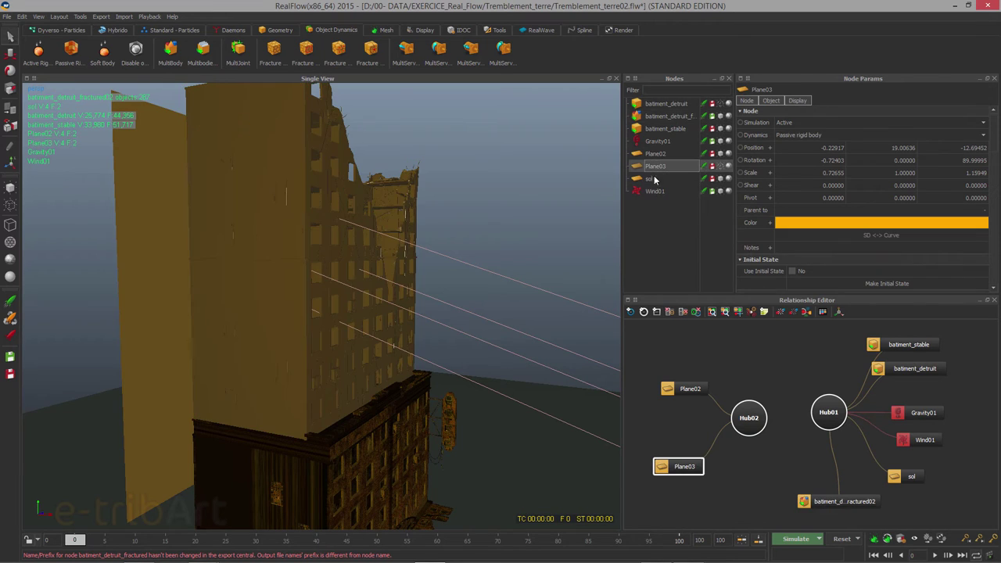
left_click(721, 166)
left_click_drag(453, 361, 432, 357, "alt")
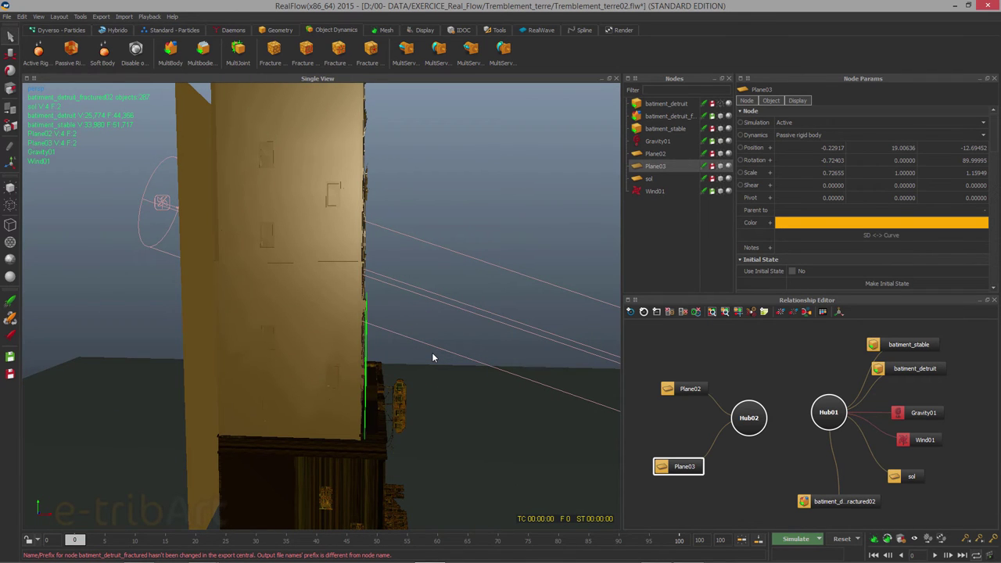
left_click_drag(359, 358, 326, 362, "alt")
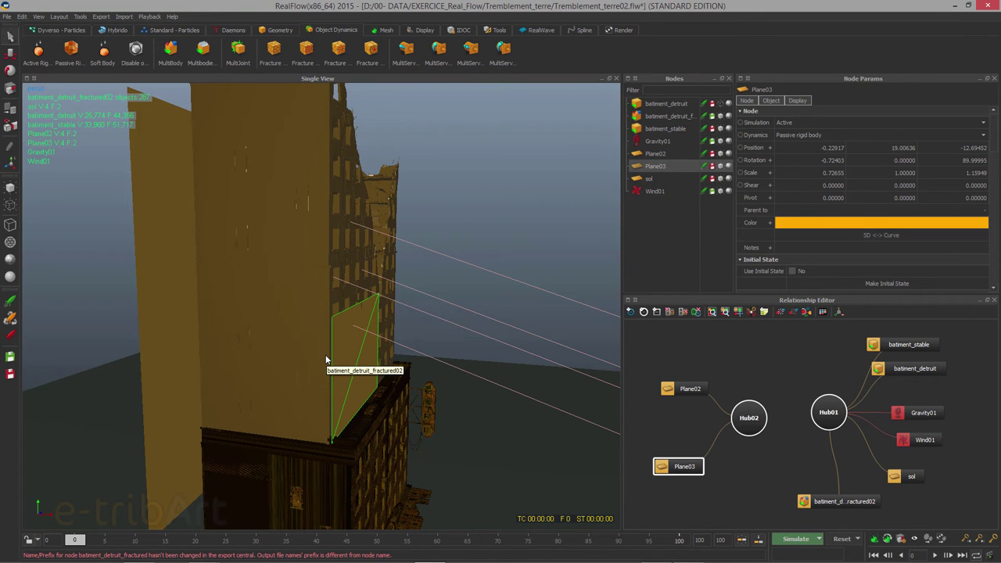
left_click_drag(330, 357, 305, 344, "alt")
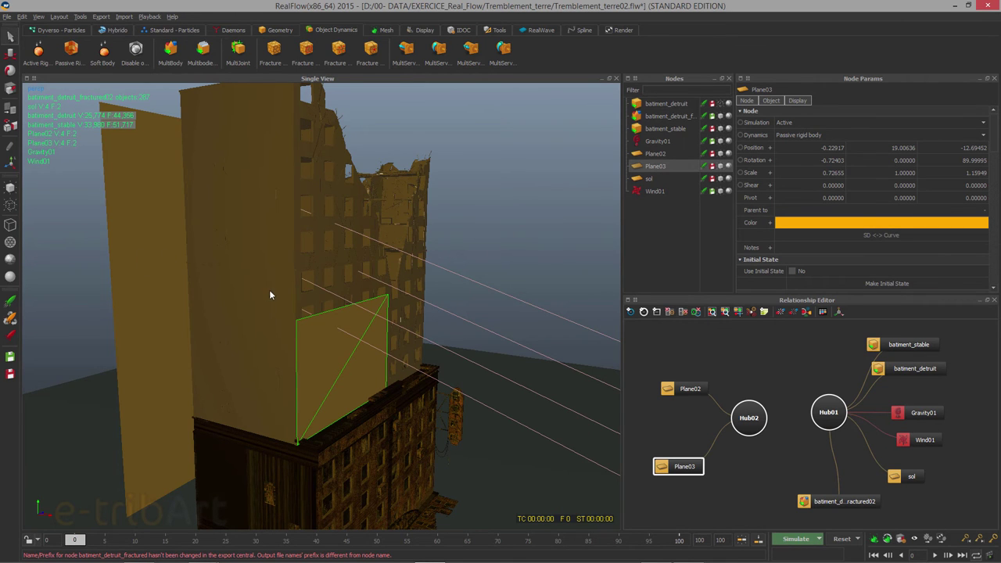
left_click_drag(269, 294, 346, 326, "alt")
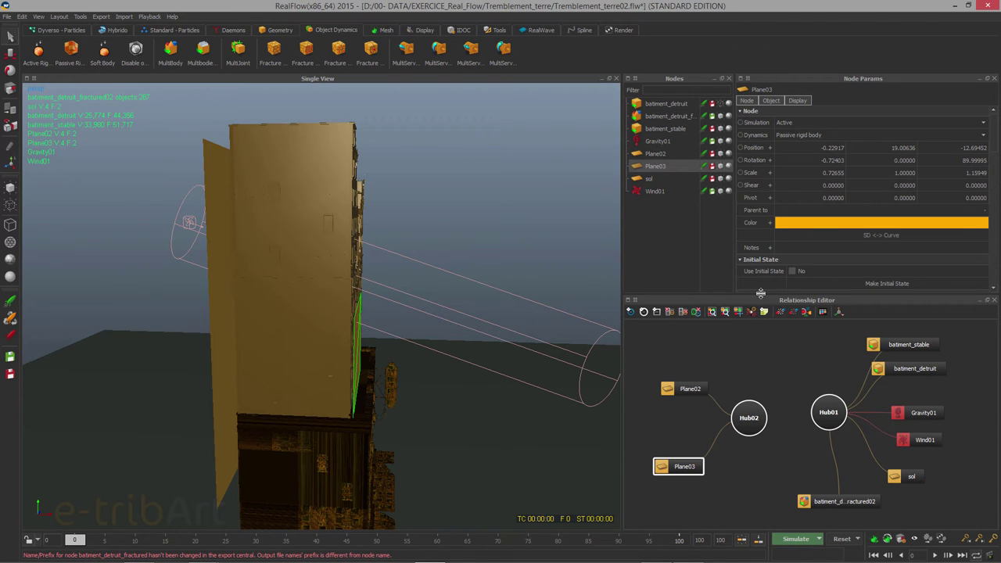
Step: Enlarge the Relationship Editor and space the Plane02 and Plane03 nodes farther out from Hub02
left_click_drag(760, 294, 760, 285)
left_click(826, 417)
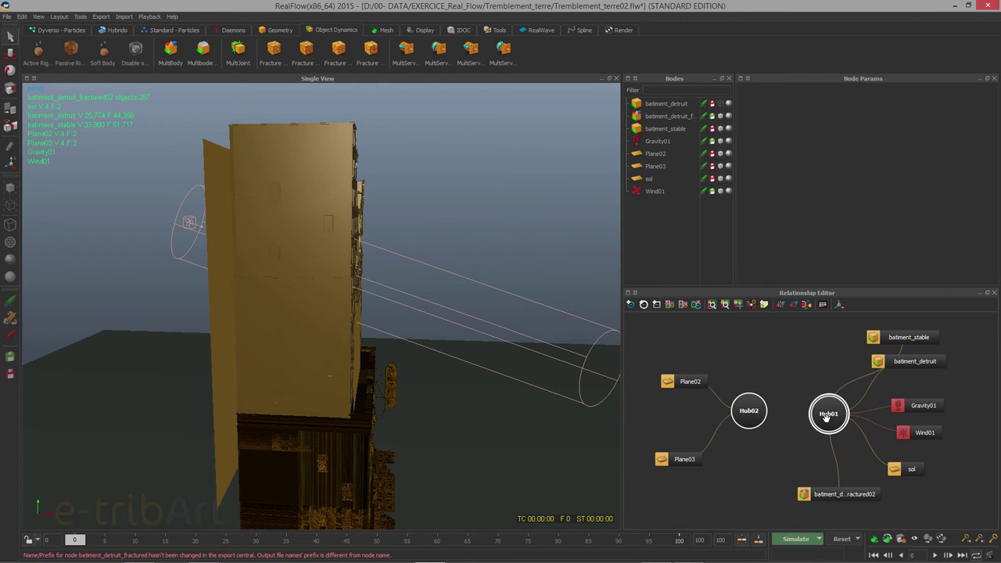
left_click(748, 412)
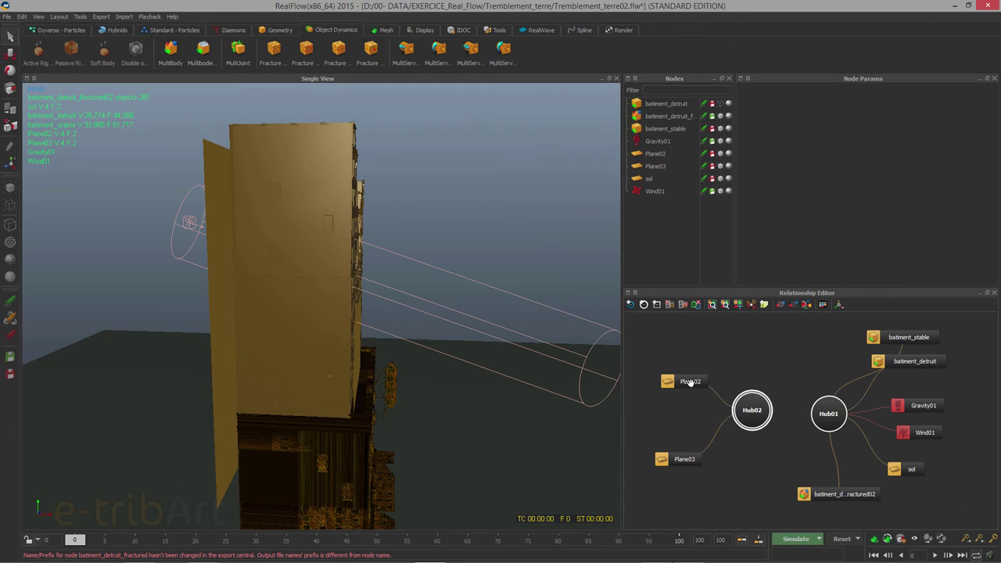
left_click_drag(689, 381, 681, 369)
left_click_drag(680, 462, 675, 439)
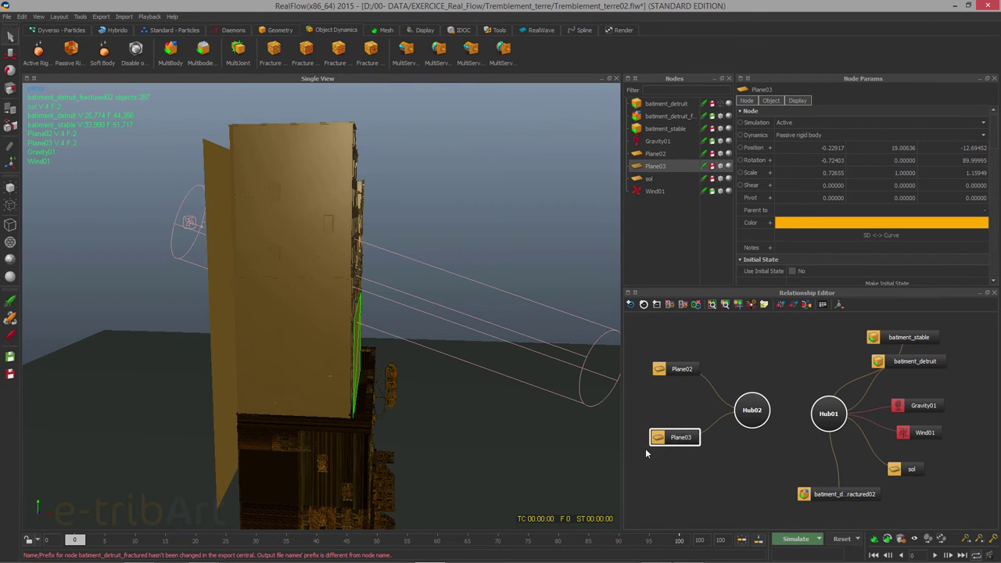
left_click_drag(678, 372, 671, 371)
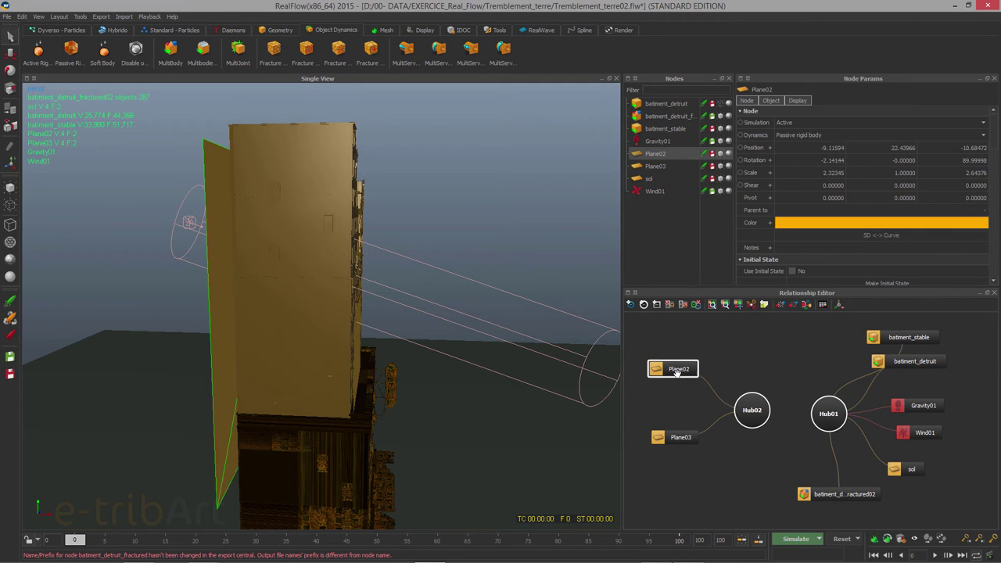
Step: Spread batment_stable and batment_detruit apart around Hub01 and set the simulation of batment_detruit to Inactive
left_click_drag(828, 414, 820, 411)
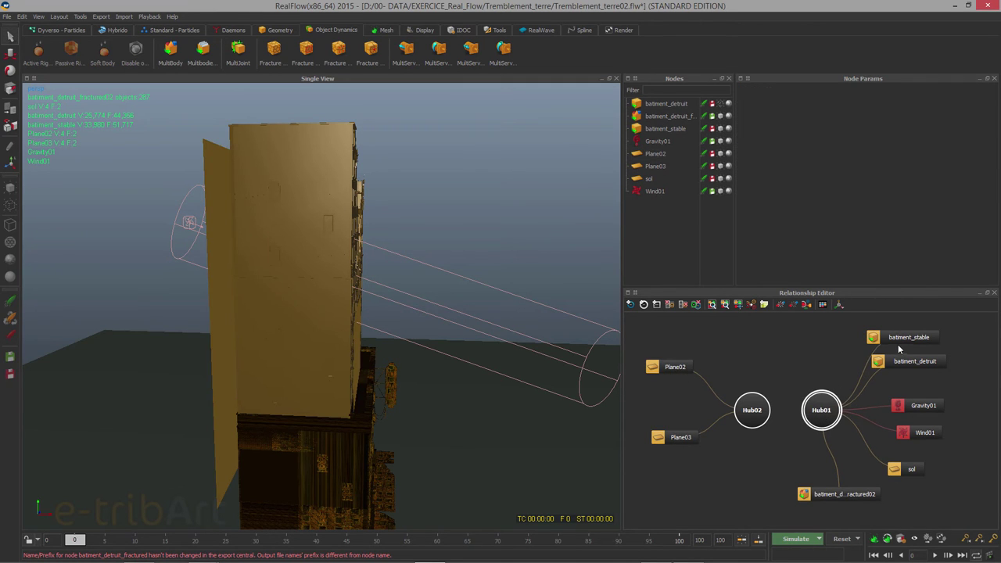
left_click_drag(904, 338, 905, 330)
left_click_drag(903, 366, 911, 357)
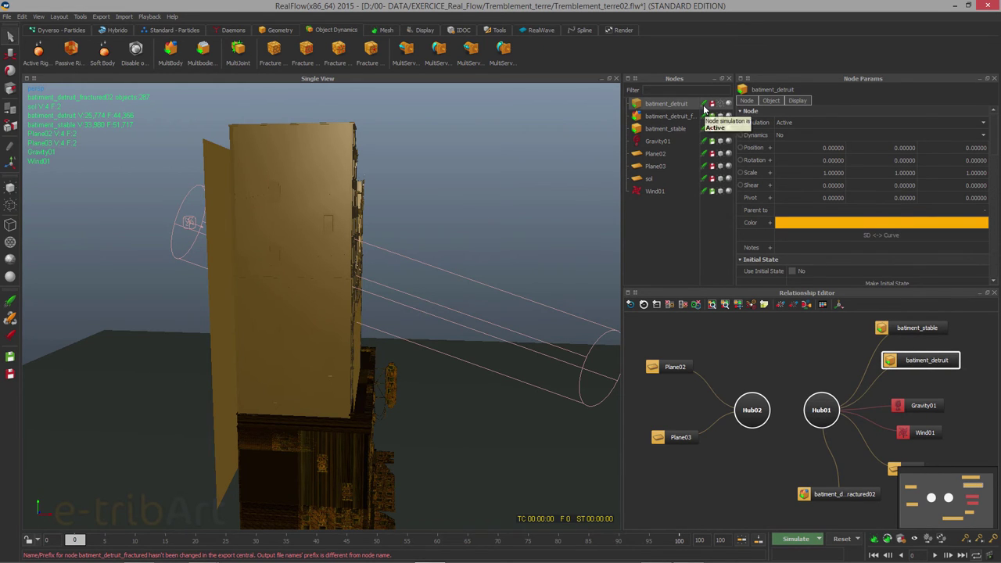
left_click(704, 105)
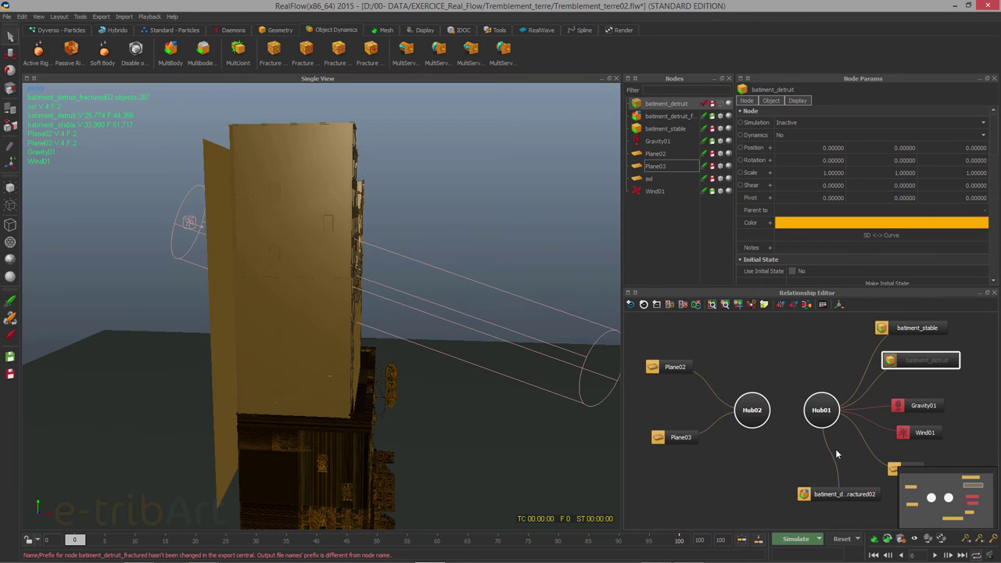
Step: Widen the Relationship Editor and link the batment_detruit_fractured02 node to Hub02
middle_click_drag(835, 449, 828, 443)
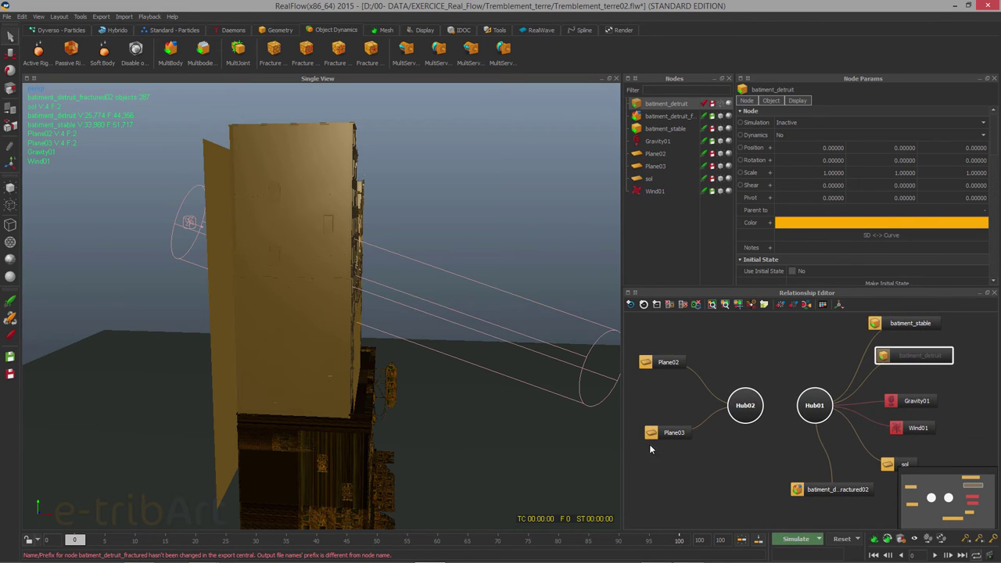
left_click_drag(620, 447, 588, 447)
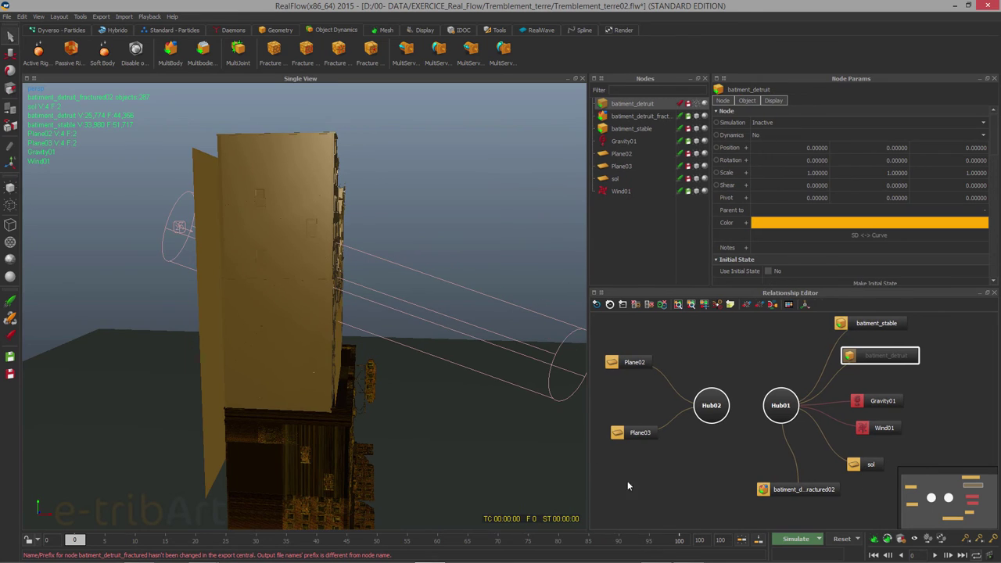
left_click_drag(822, 494, 784, 482)
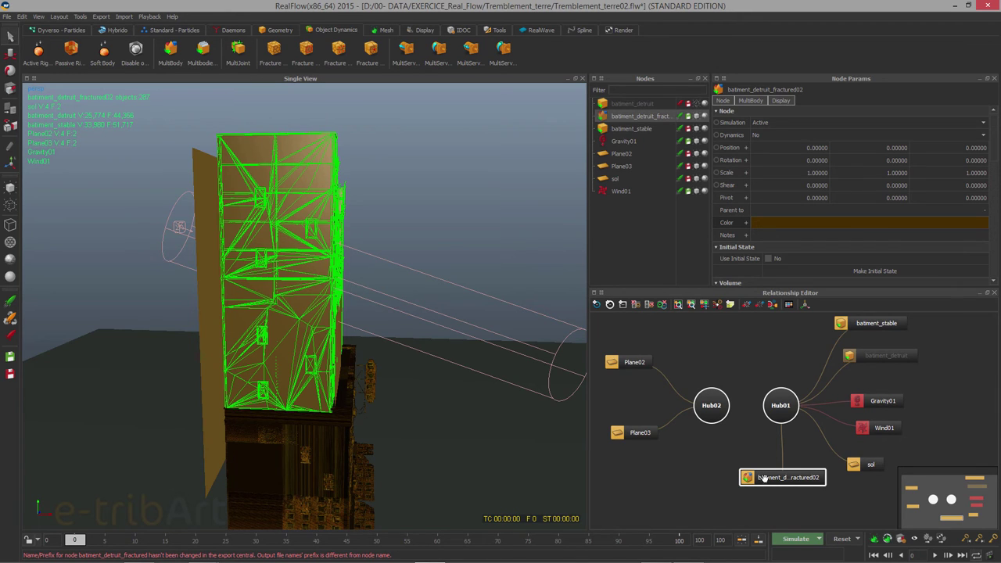
left_click_drag(773, 478, 711, 405)
Step: Select Wind01 and Plane02 in turn and examine their placement around the building from the side, rear and front
left_click(884, 429)
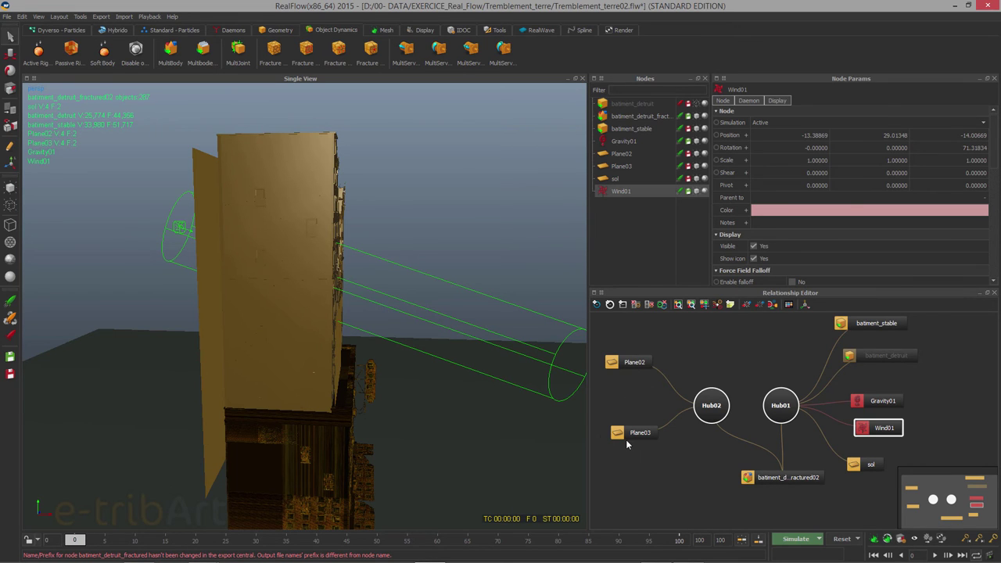
left_click_drag(220, 278, 257, 218, "alt")
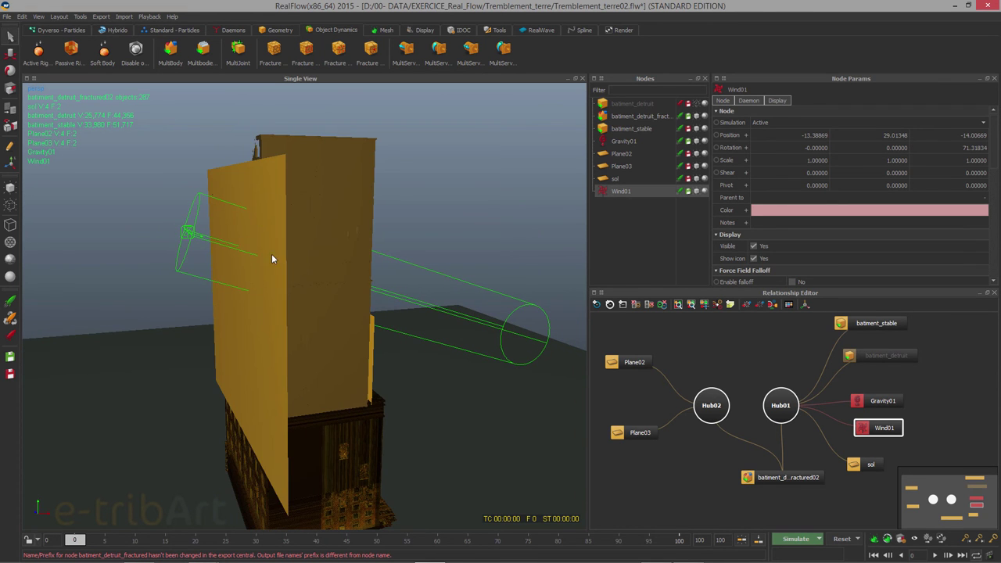
left_click_drag(320, 287, 270, 311, "alt")
mouse_move(244, 291)
left_mouse_down("alt")
mouse_move(249, 264)
mouse_move(299, 297)
mouse_move(254, 289)
left_mouse_up("alt")
left_click(208, 338)
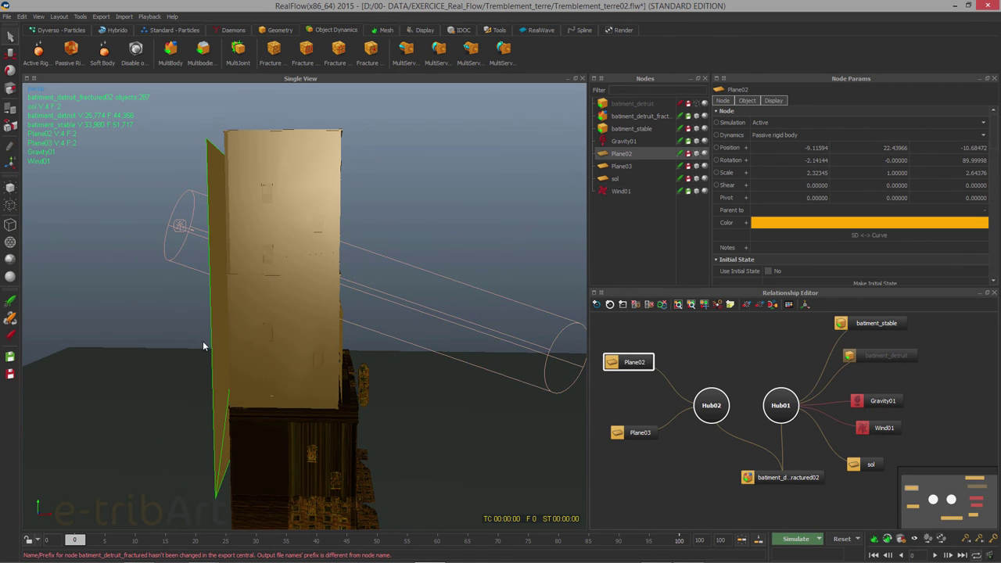
left_click_drag(292, 305, 220, 302, "alt")
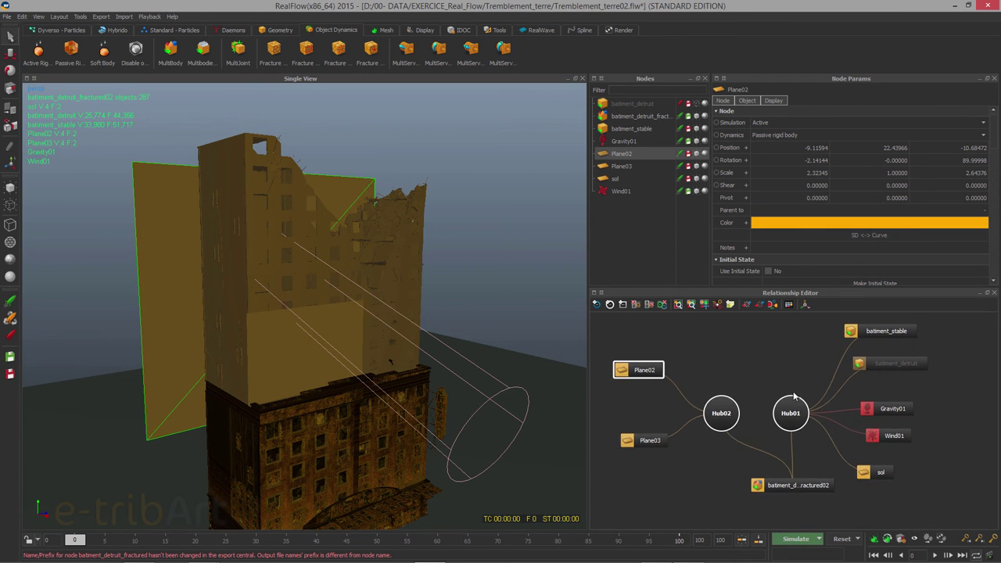
Step: Center the batment_detruit_fractured02 node below the two hubs and inspect the highlighted fragments around Plane03
left_click_drag(784, 485, 764, 489)
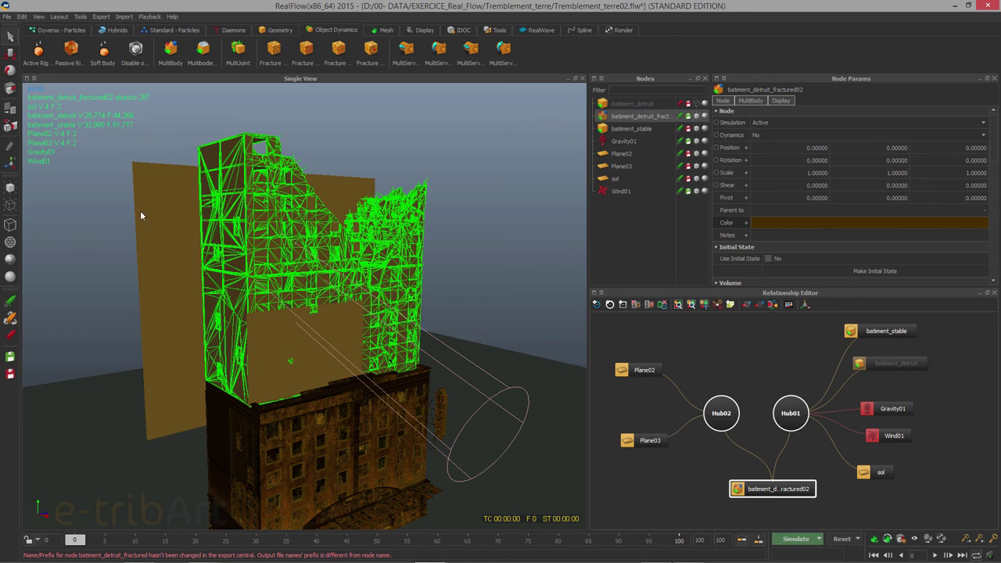
left_click_drag(298, 283, 303, 287, "alt")
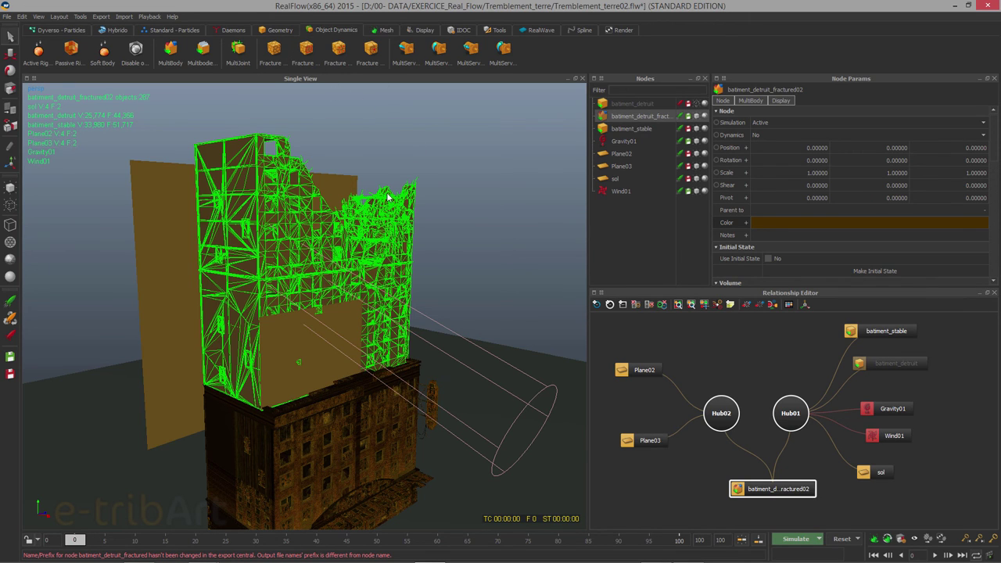
left_click_drag(354, 217, 326, 224, "alt")
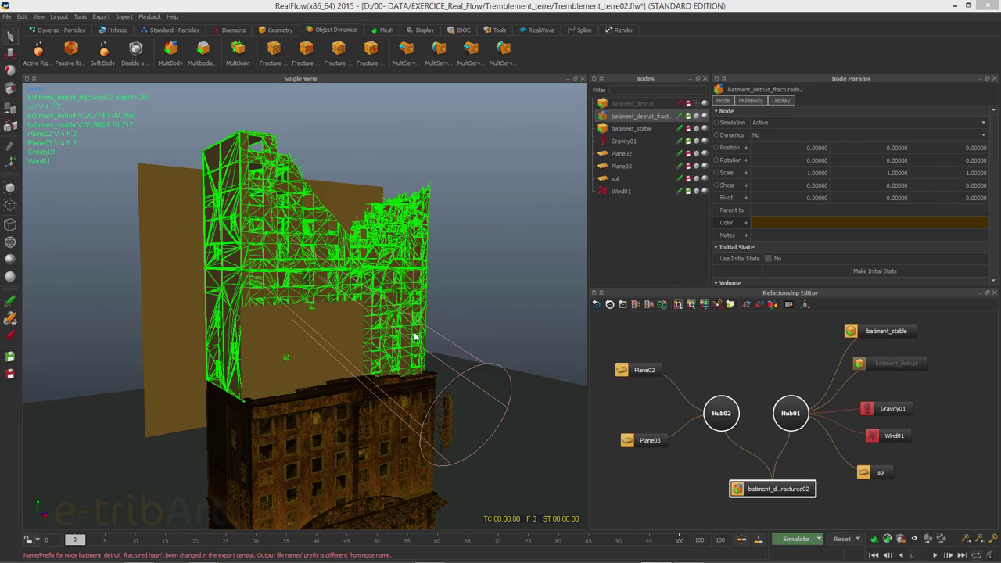
left_click_drag(329, 304, 298, 321, "alt")
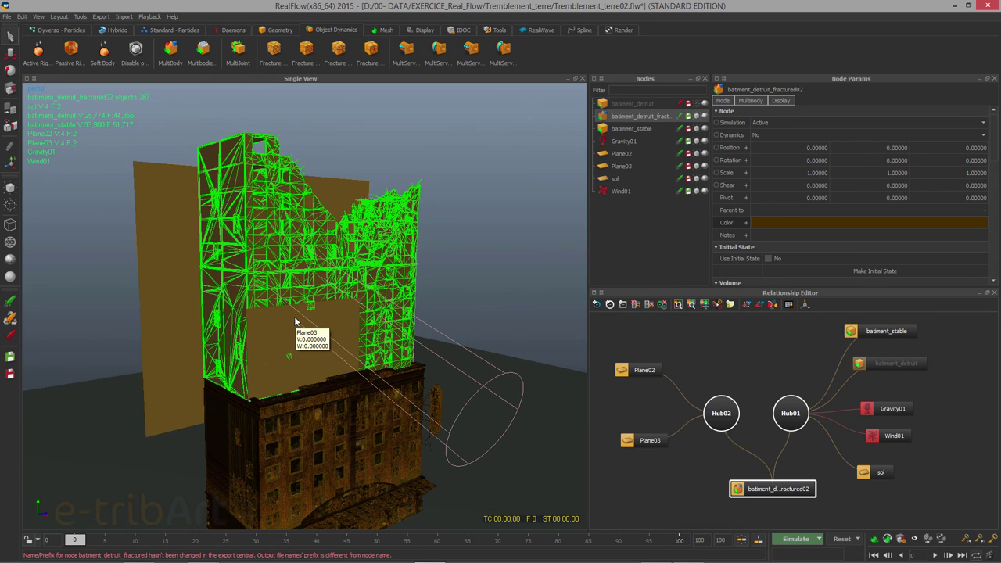
Step: Select Plane02 and examine from a low, close angle how both planes sit against the upper building
left_click_drag(332, 316, 316, 293, "alt")
left_click(329, 315)
scroll(329, 315, "up", 2)
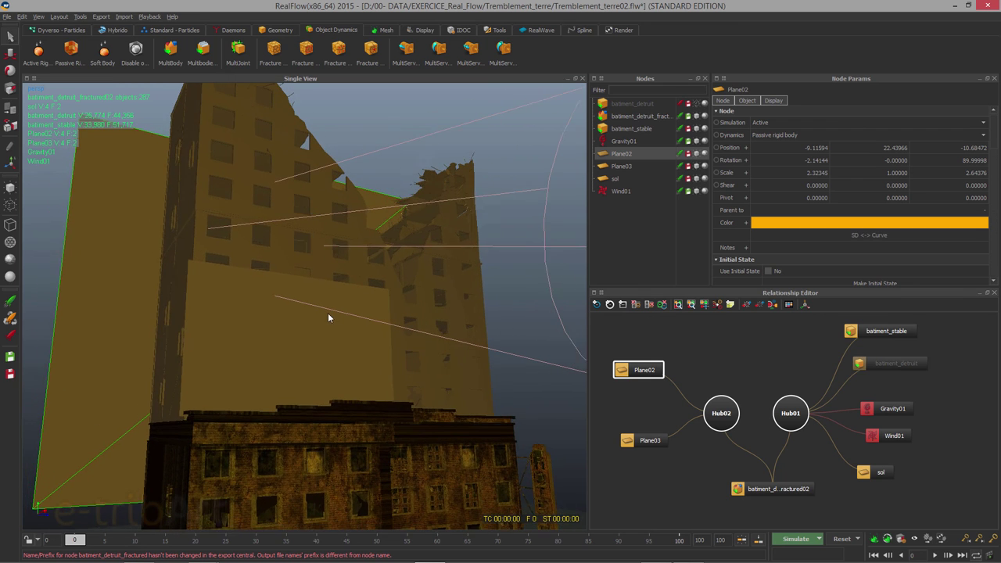
mouse_move(278, 402)
left_mouse_down("alt")
mouse_move(283, 384)
mouse_move(281, 403)
left_mouse_up("alt")
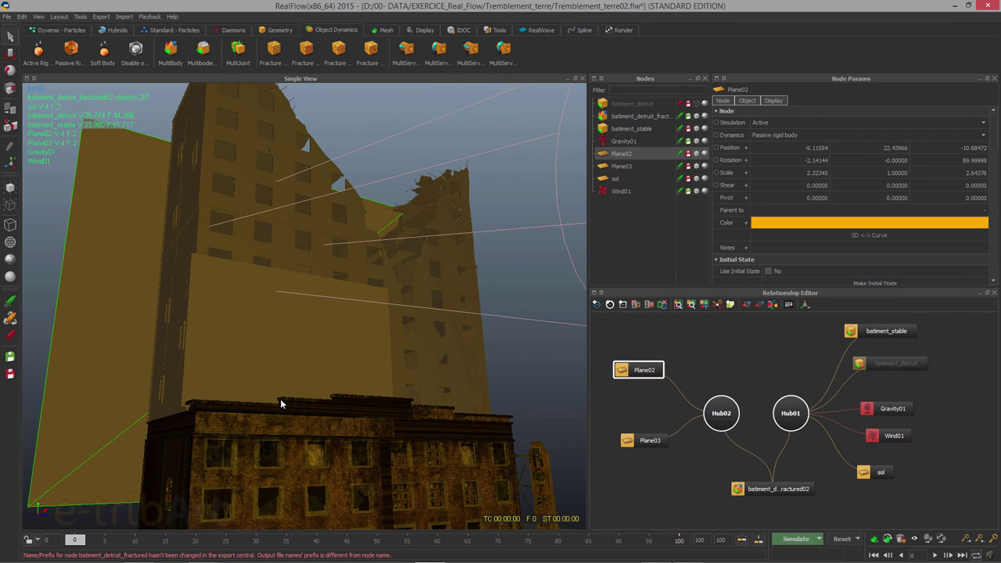